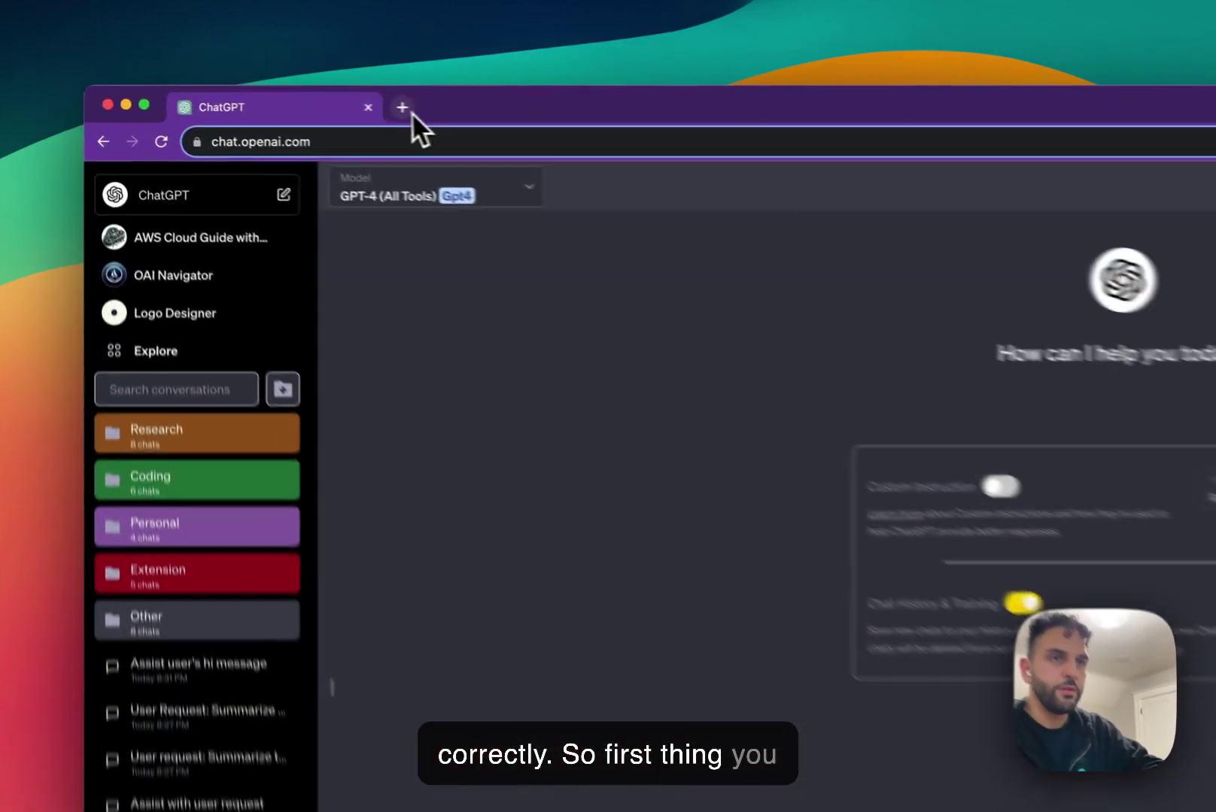
# Search 'superpowerchatgpt' in a new tab and open the extension's Chrome Web Store page.
pyautogui.click(265, 98)
pyautogui.write('sup')
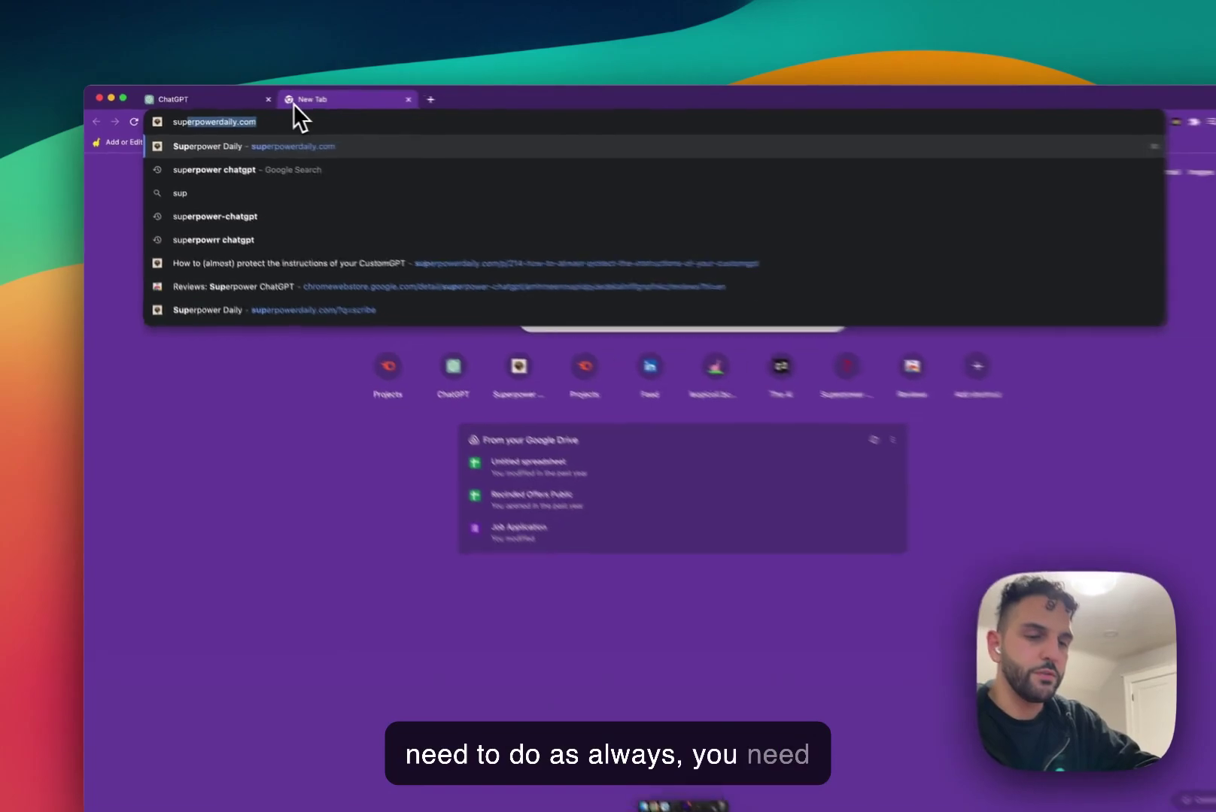
pyautogui.write('erpowerchatgpt')
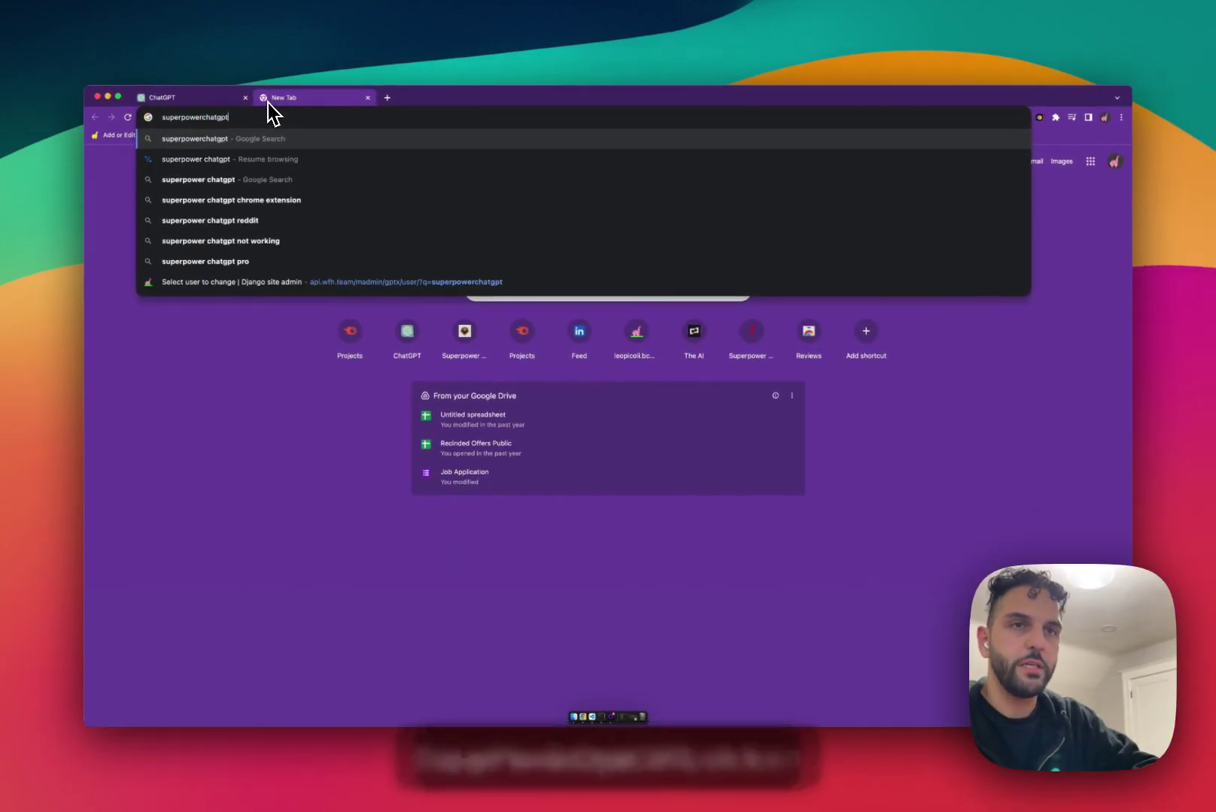
pyautogui.press('Return')
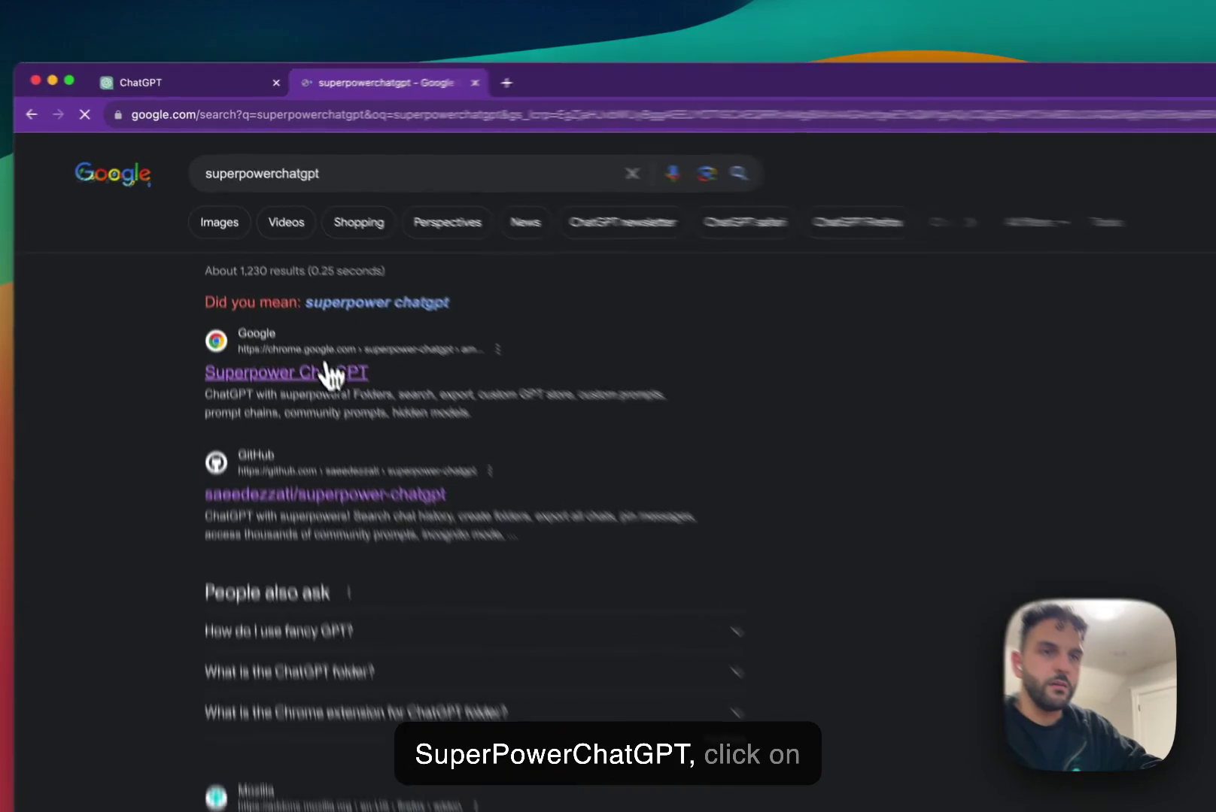
pyautogui.click(325, 374)
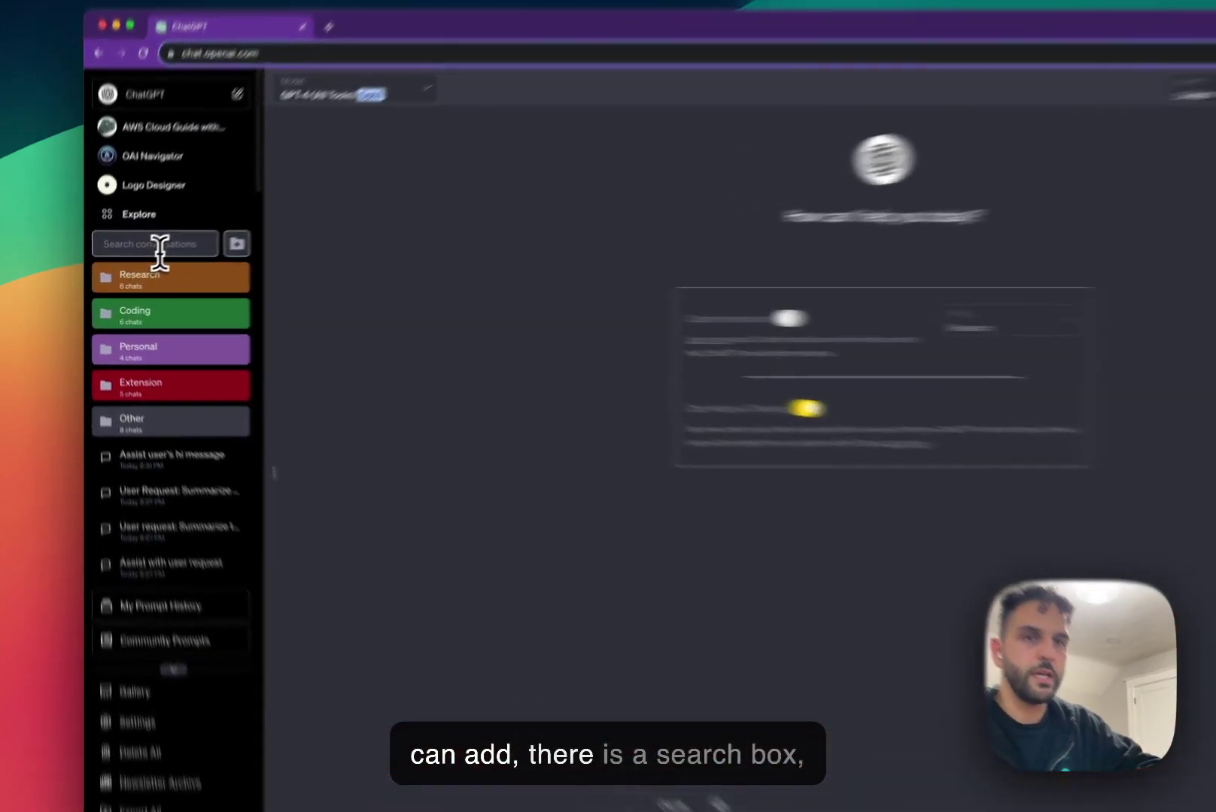
# Preview the ⋮ custom prompt list, close it, and open Superpower ChatGPT Settings from the sidebar.
pyautogui.click(135, 259)
pyautogui.click(528, 446)
pyautogui.scroll(-5, 241, 421)
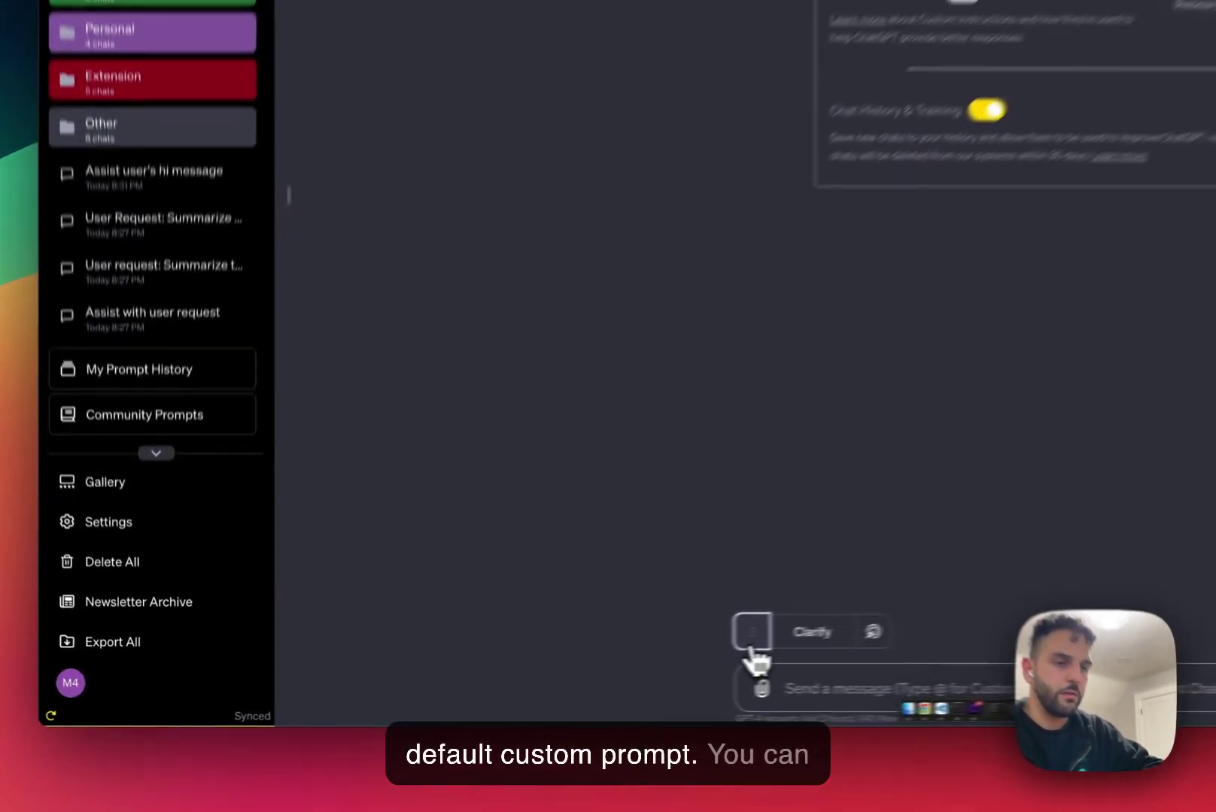
pyautogui.click(486, 673)
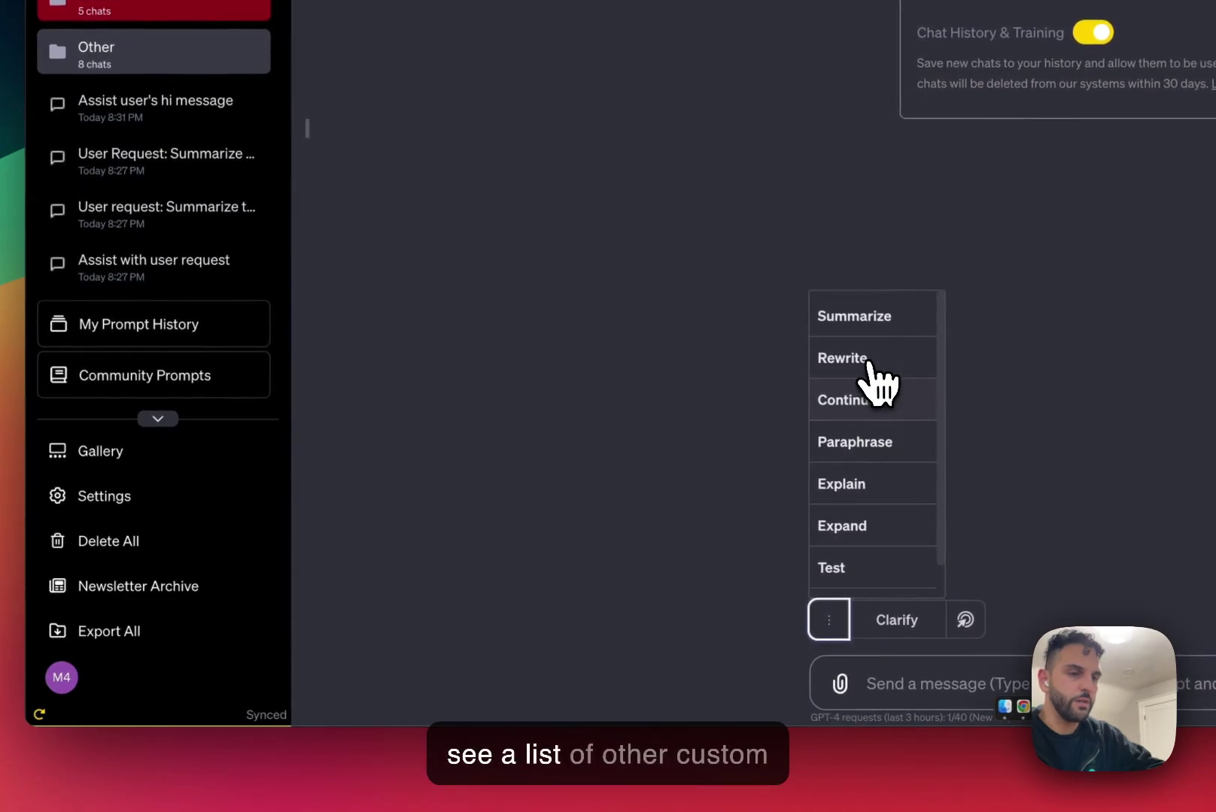
pyautogui.scroll(-2, 870, 363)
pyautogui.scroll(2, 871, 363)
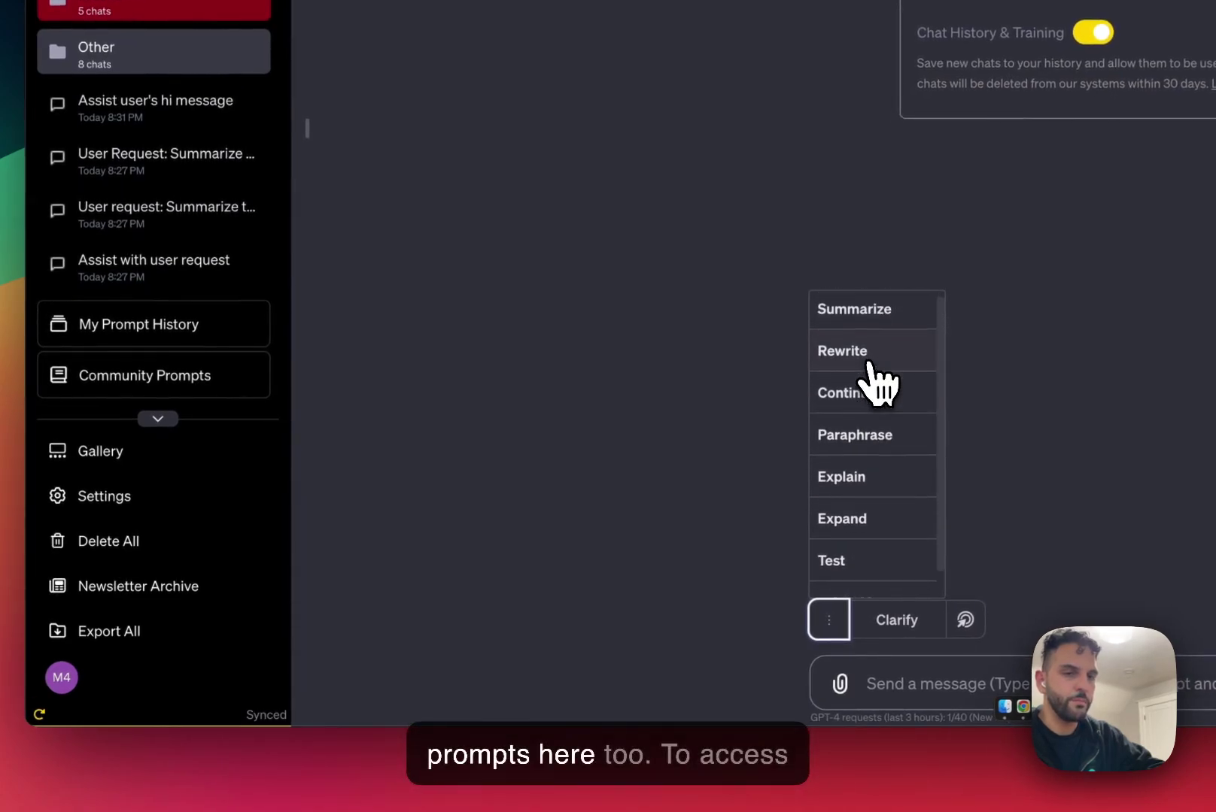
pyautogui.click(194, 496)
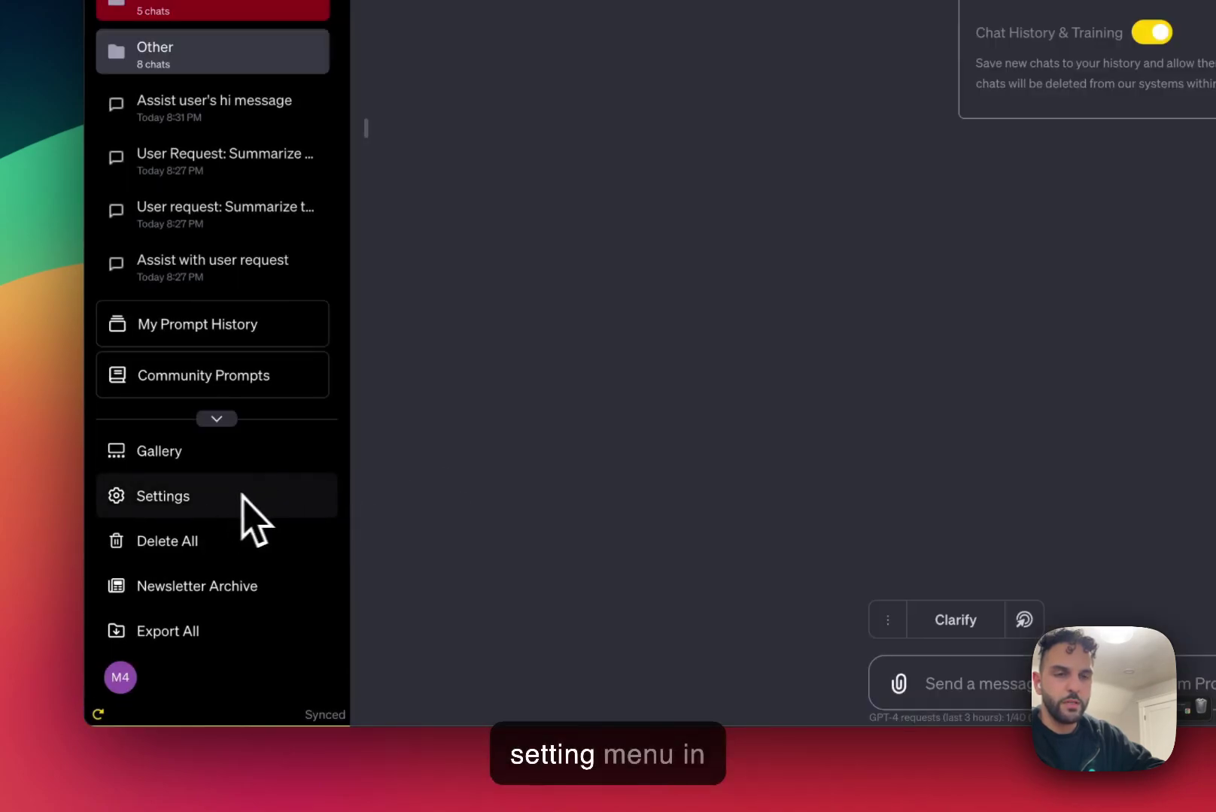
pyautogui.click(220, 504)
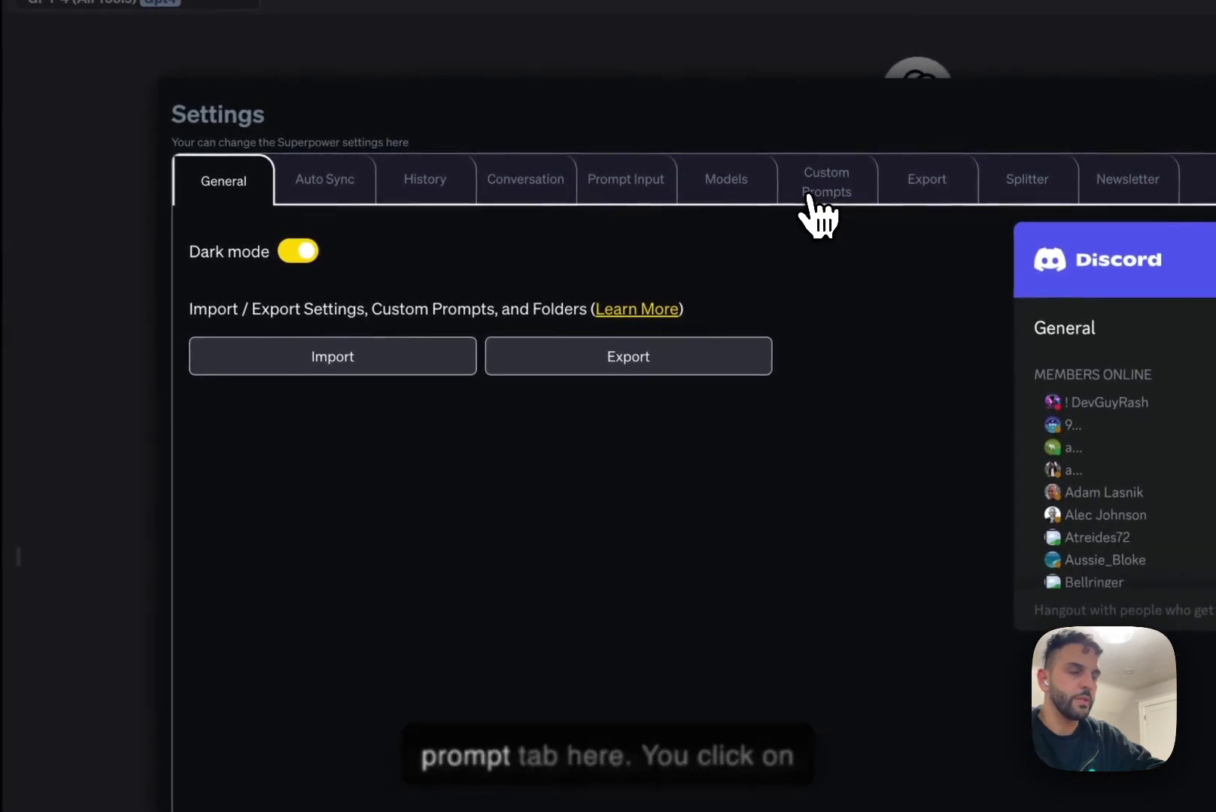
# Show the Custom Prompts tab and look over the eight prompts, selecting the Summarize text.
pyautogui.click(815, 200)
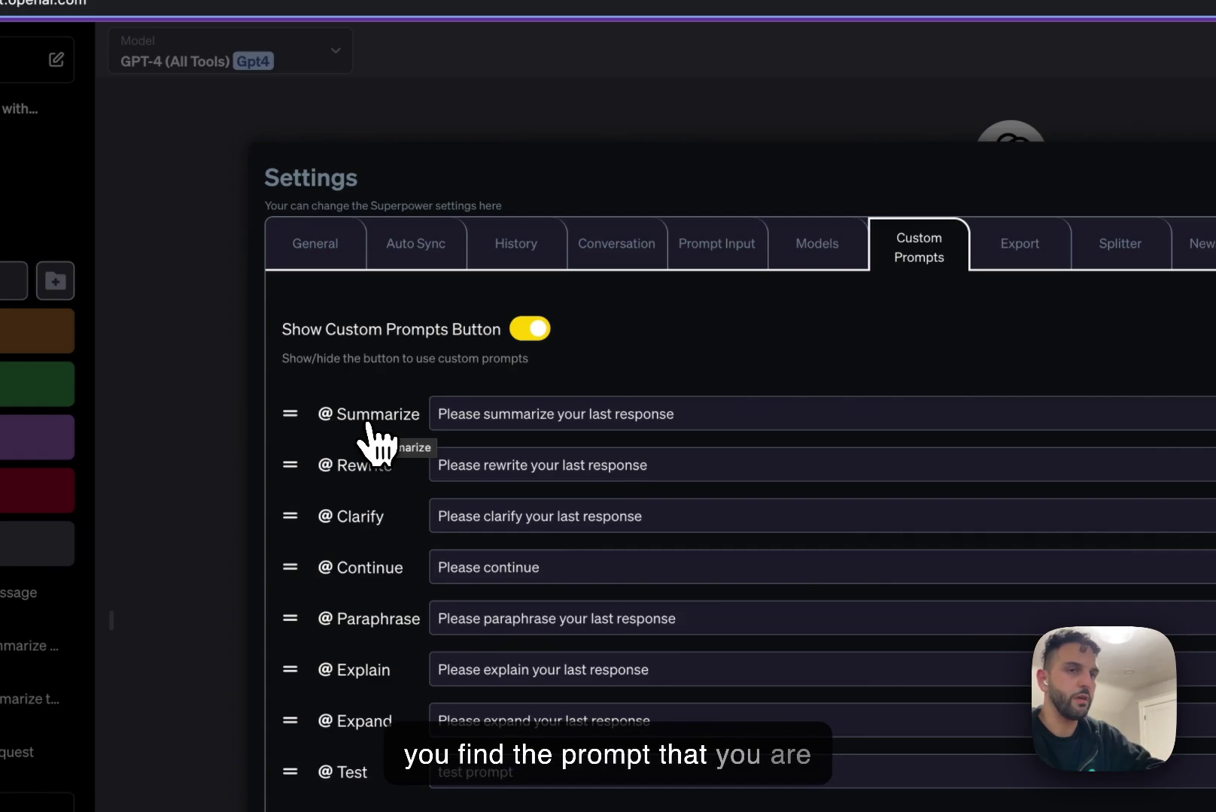
pyautogui.click(460, 418)
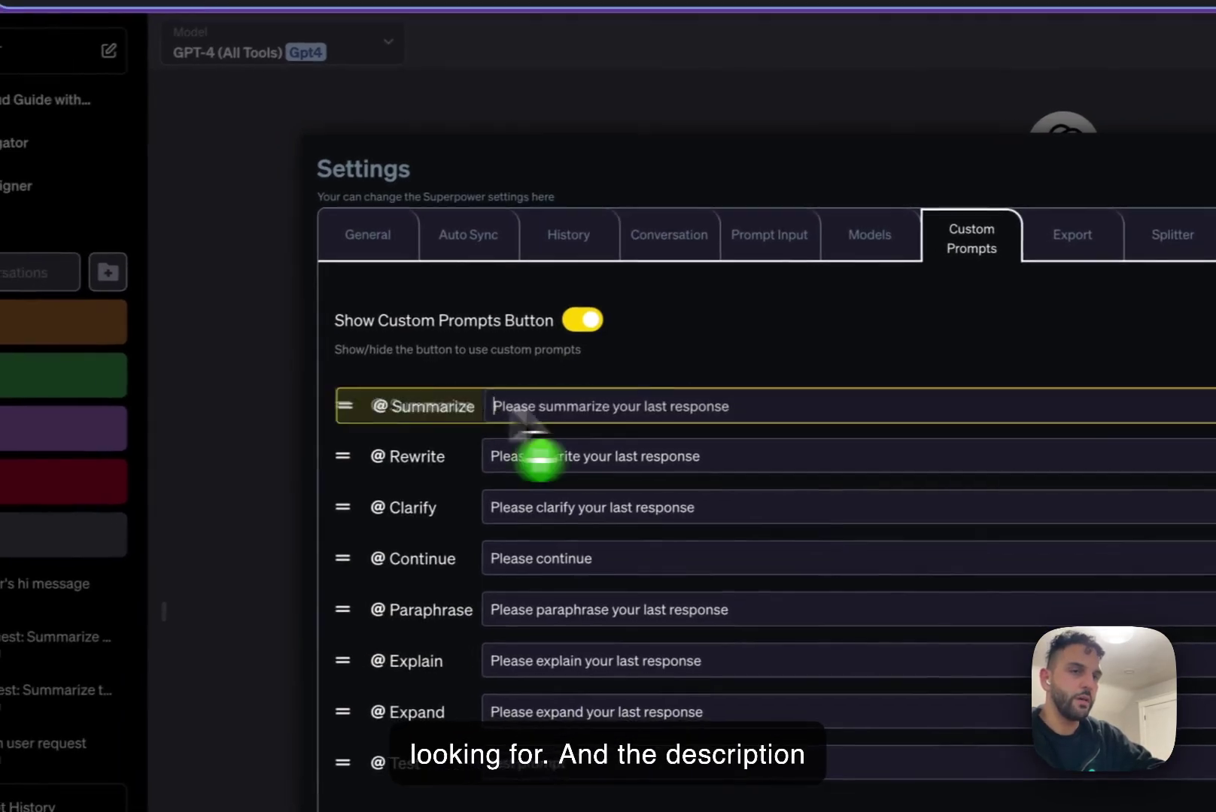
pyautogui.moveTo(512, 412); pyautogui.dragTo(597, 407)
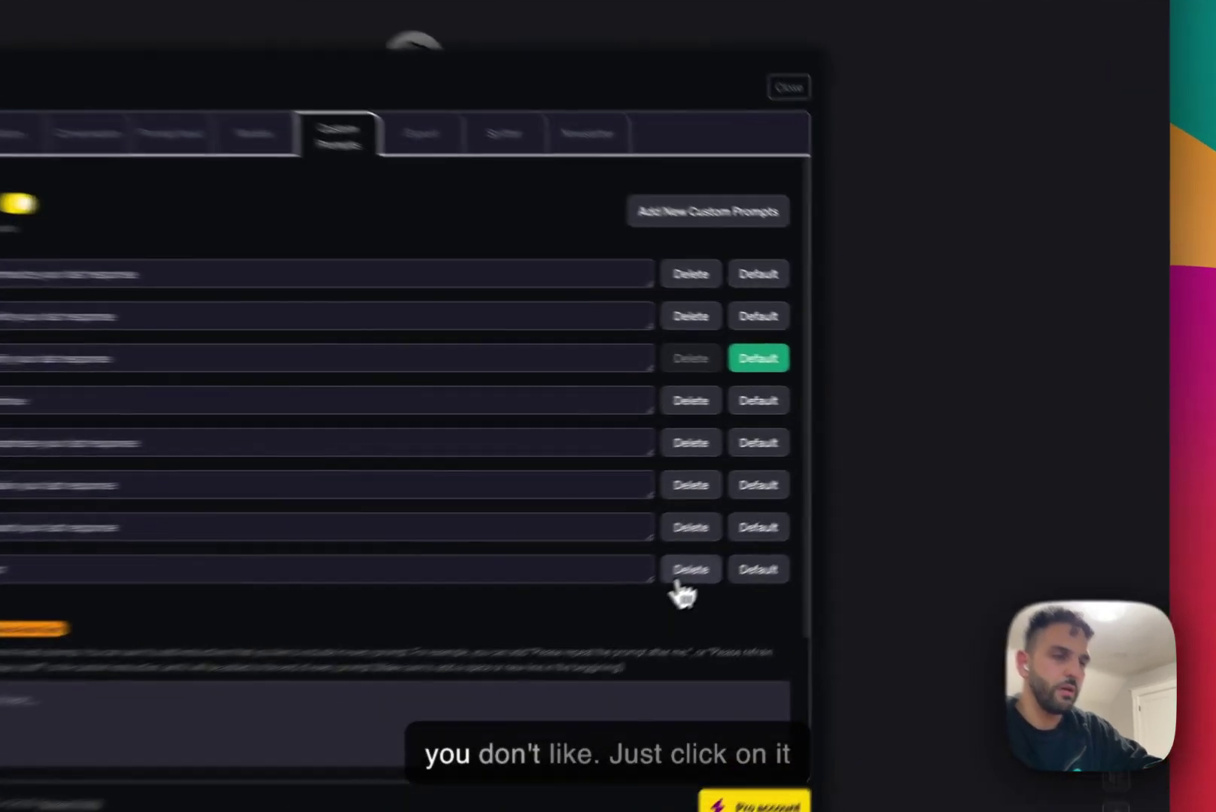
# Delete the Test prompt, make Summarize the default, then reopen settings via + Add More.
pyautogui.click(842, 504)
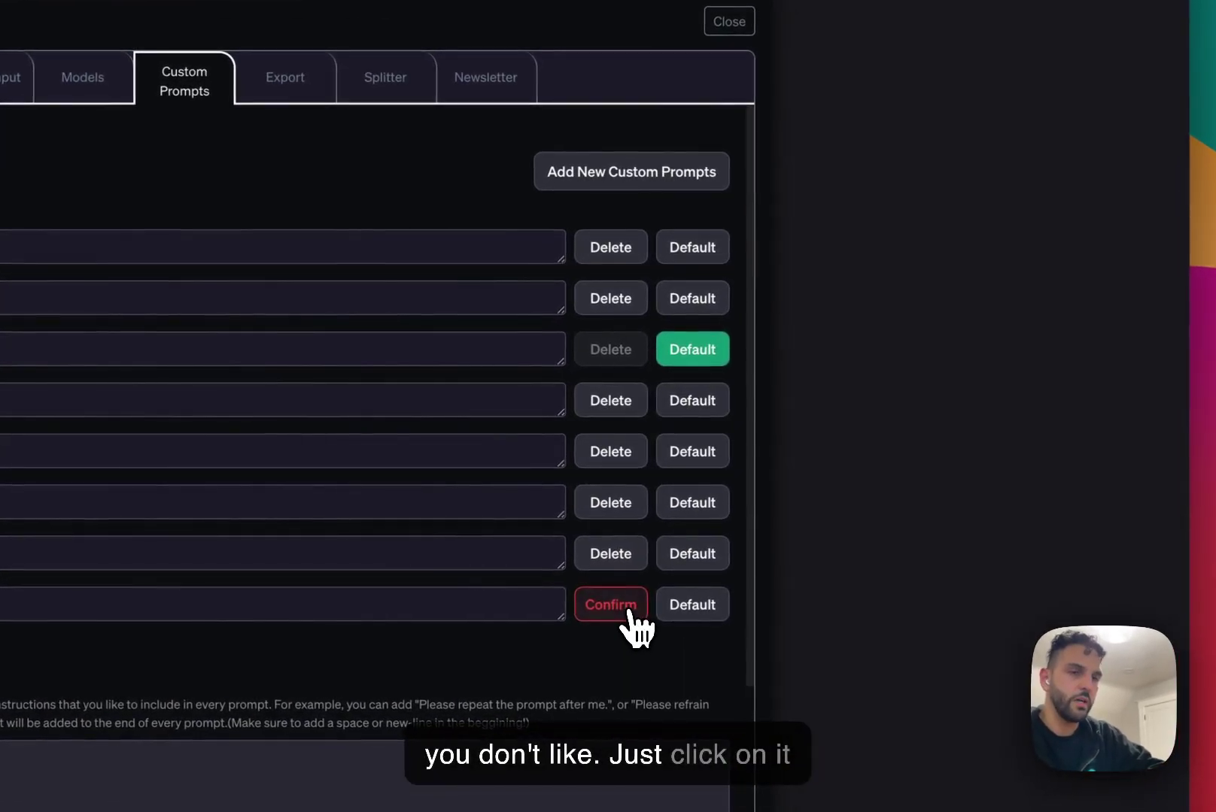
pyautogui.click(842, 504)
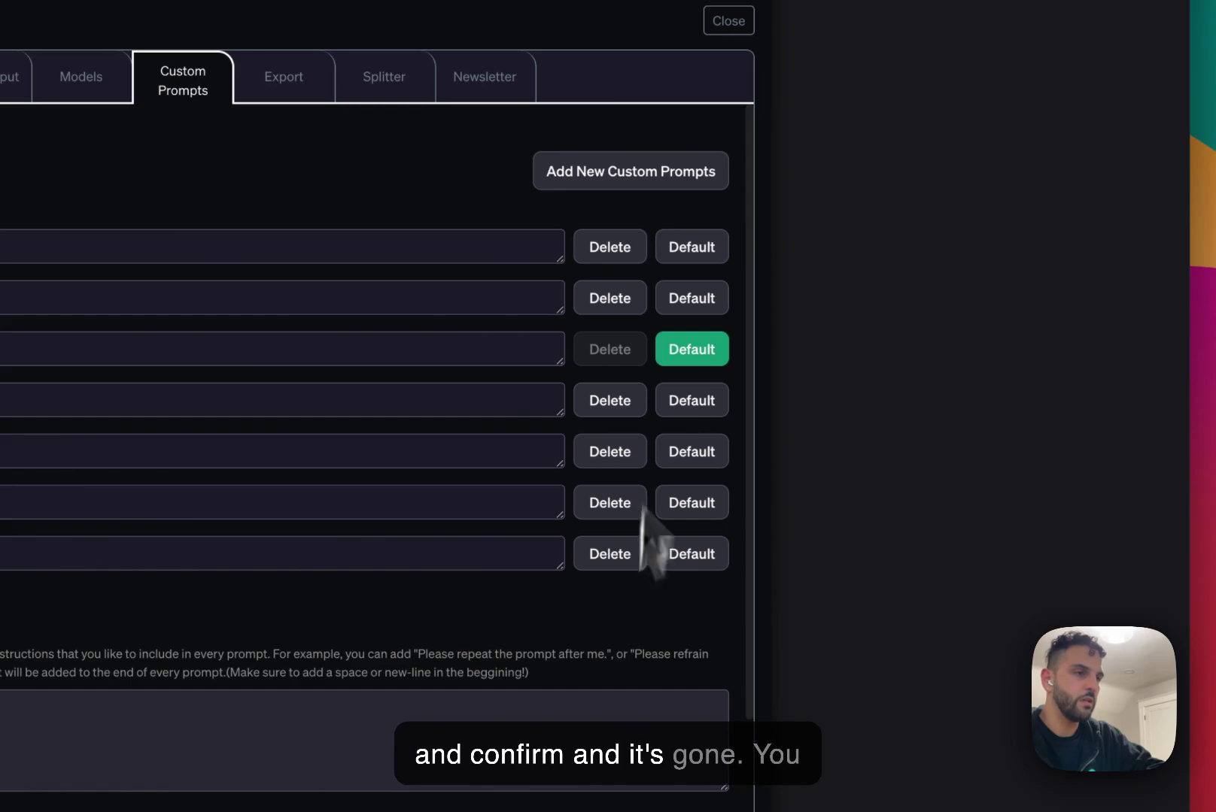
pyautogui.click(696, 250)
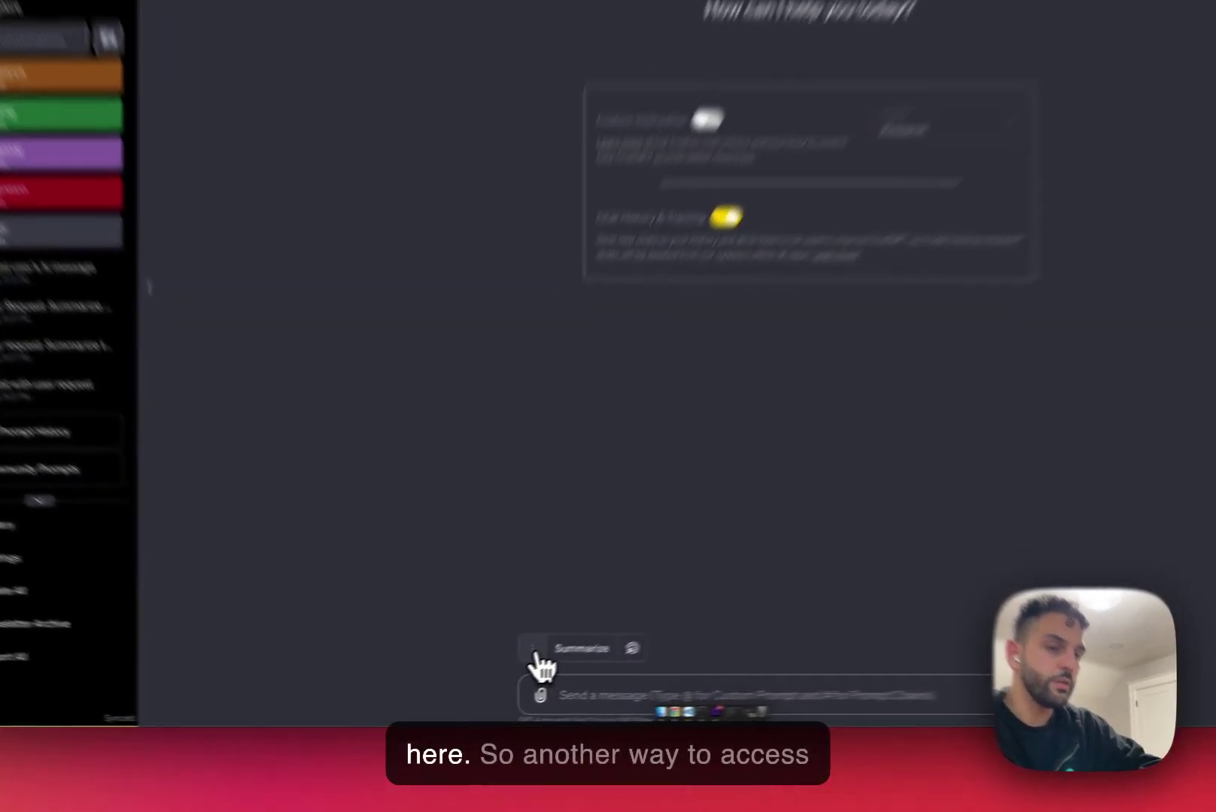
pyautogui.click(486, 673)
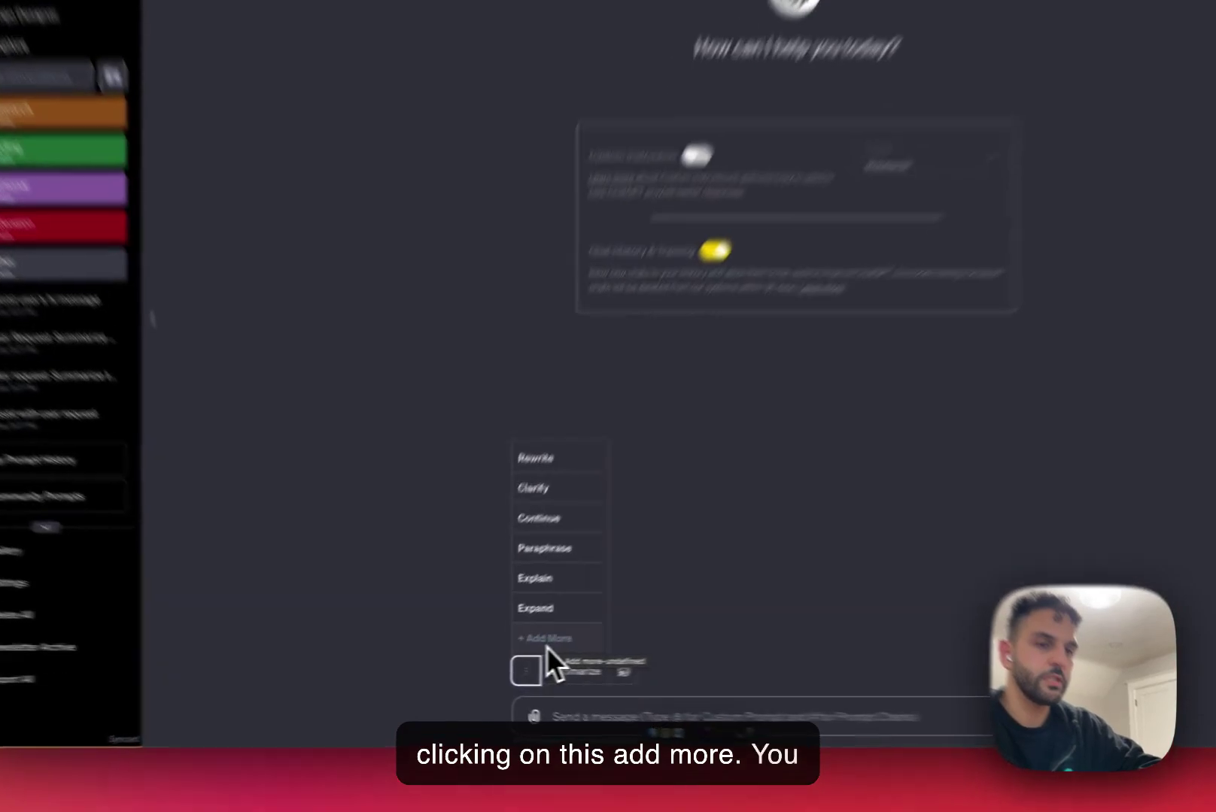
pyautogui.click(501, 653)
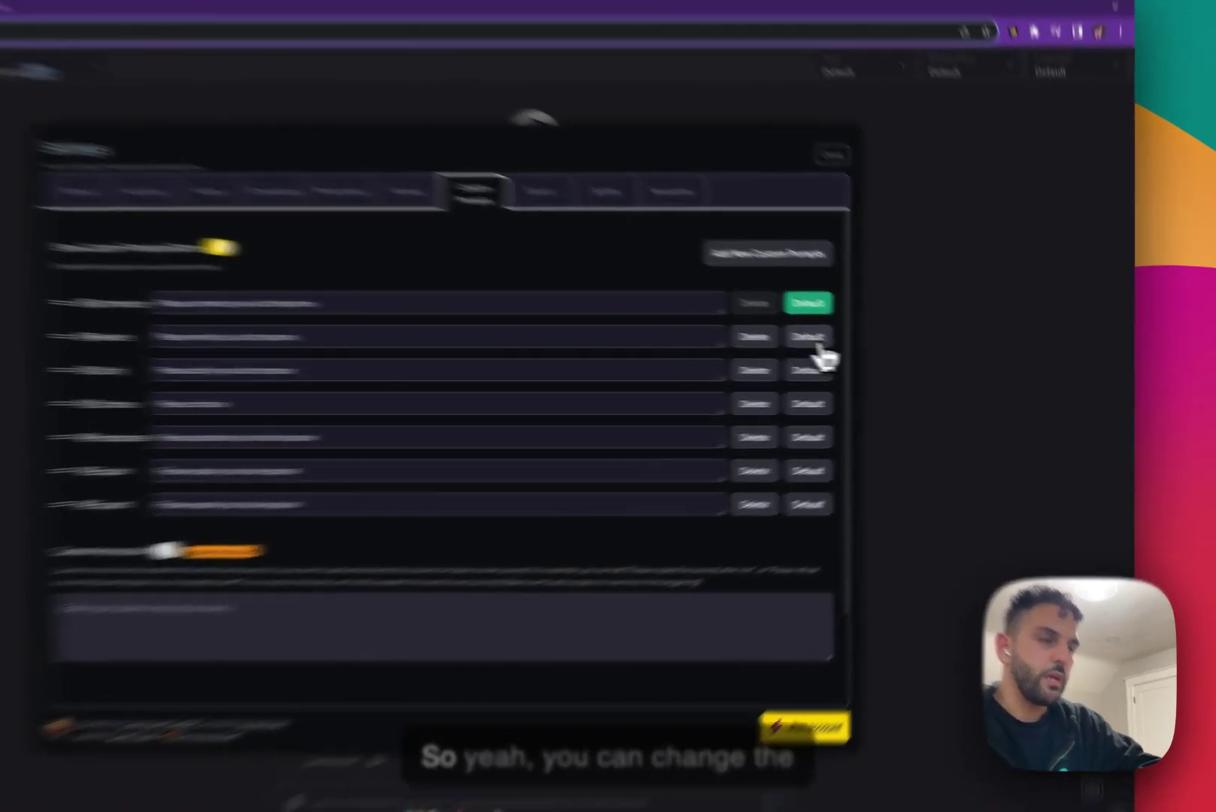
pyautogui.click(883, 350)
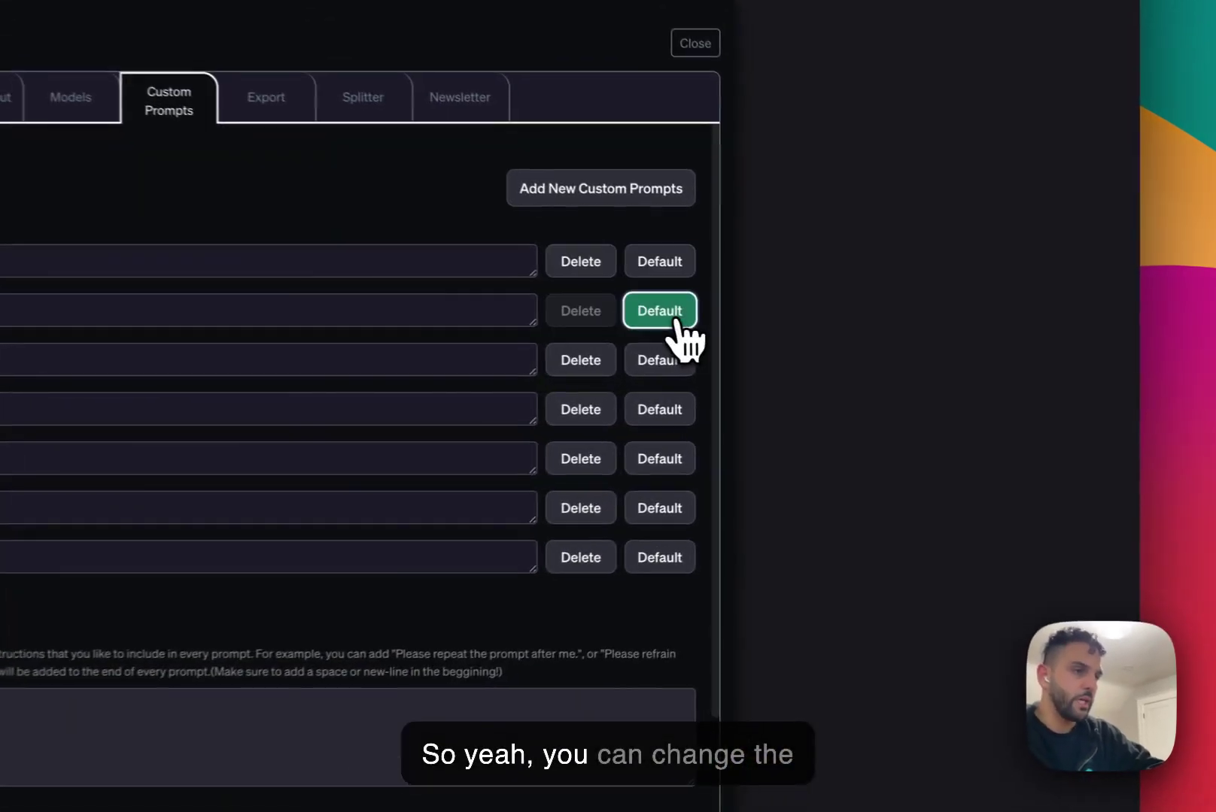
pyautogui.click(885, 376)
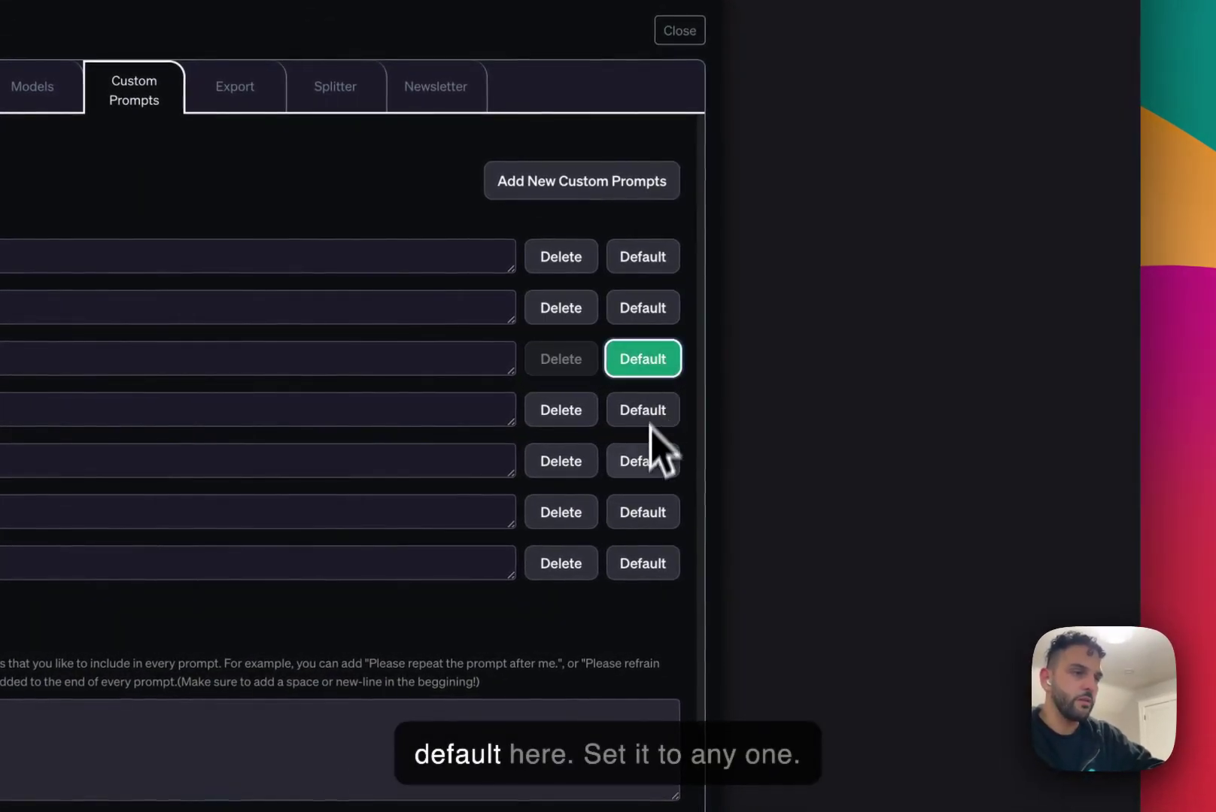
pyautogui.click(645, 256)
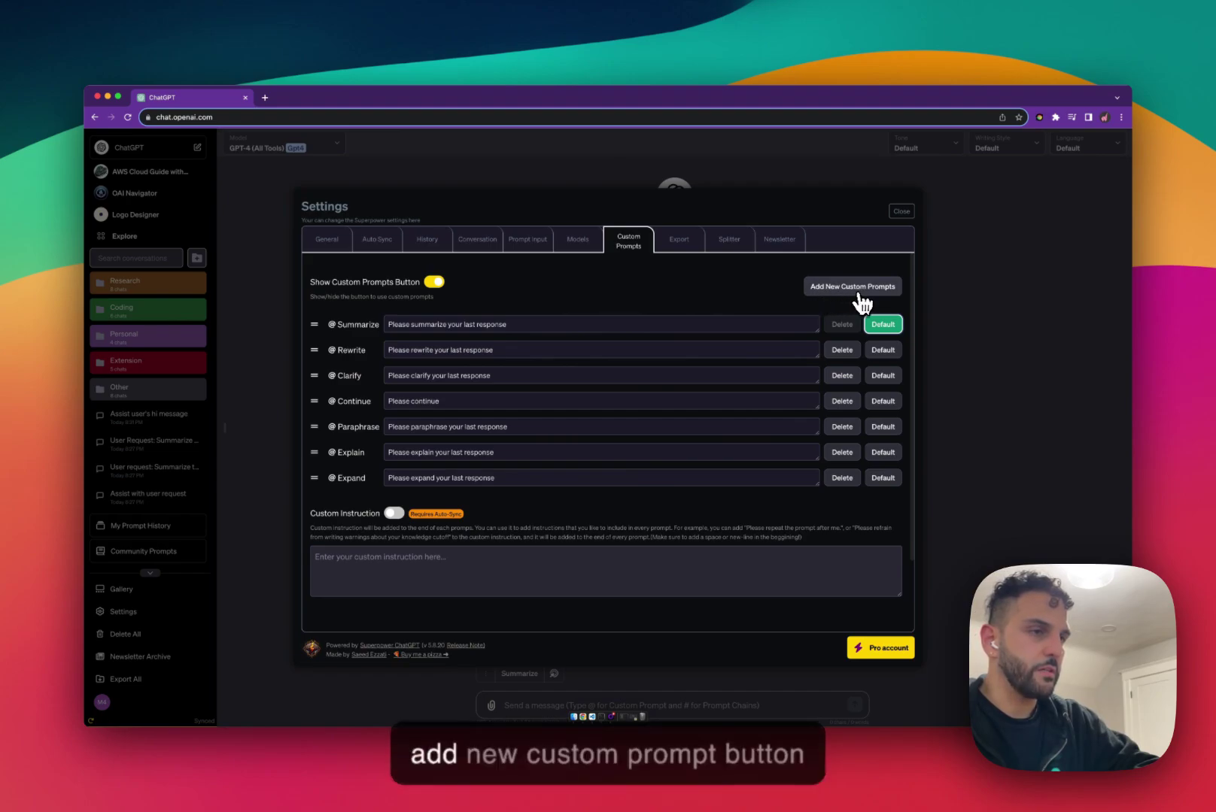
# Add a new custom prompt titled 'test' with prompt text 'test' and save it.
pyautogui.click(857, 292)
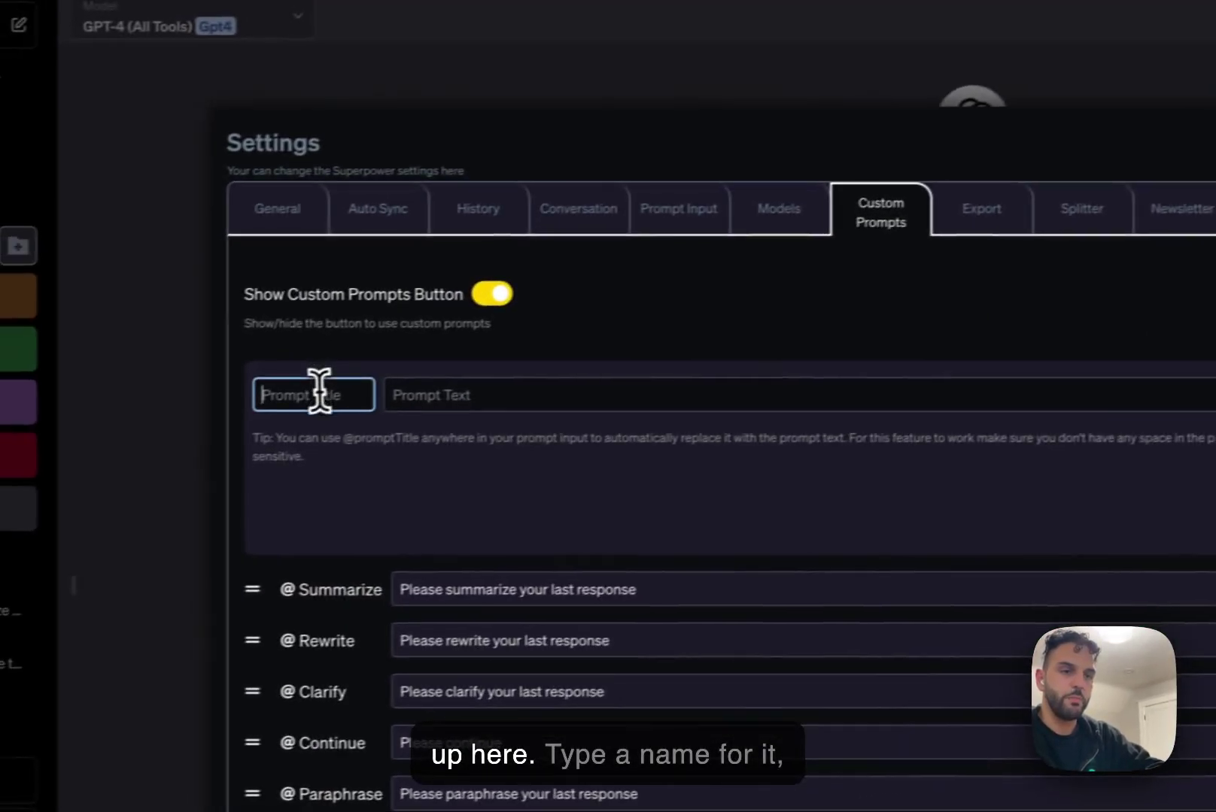
pyautogui.write('test')
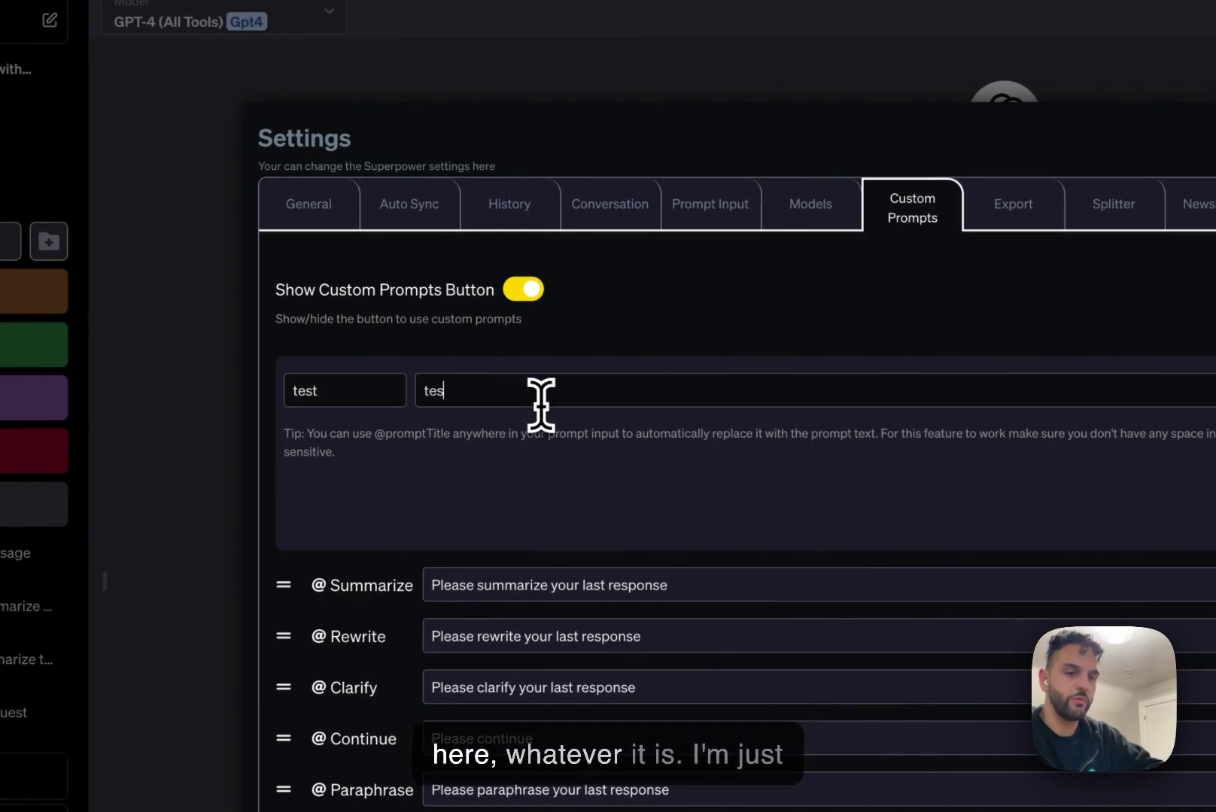
pyautogui.click(540, 406)
pyautogui.write('test')
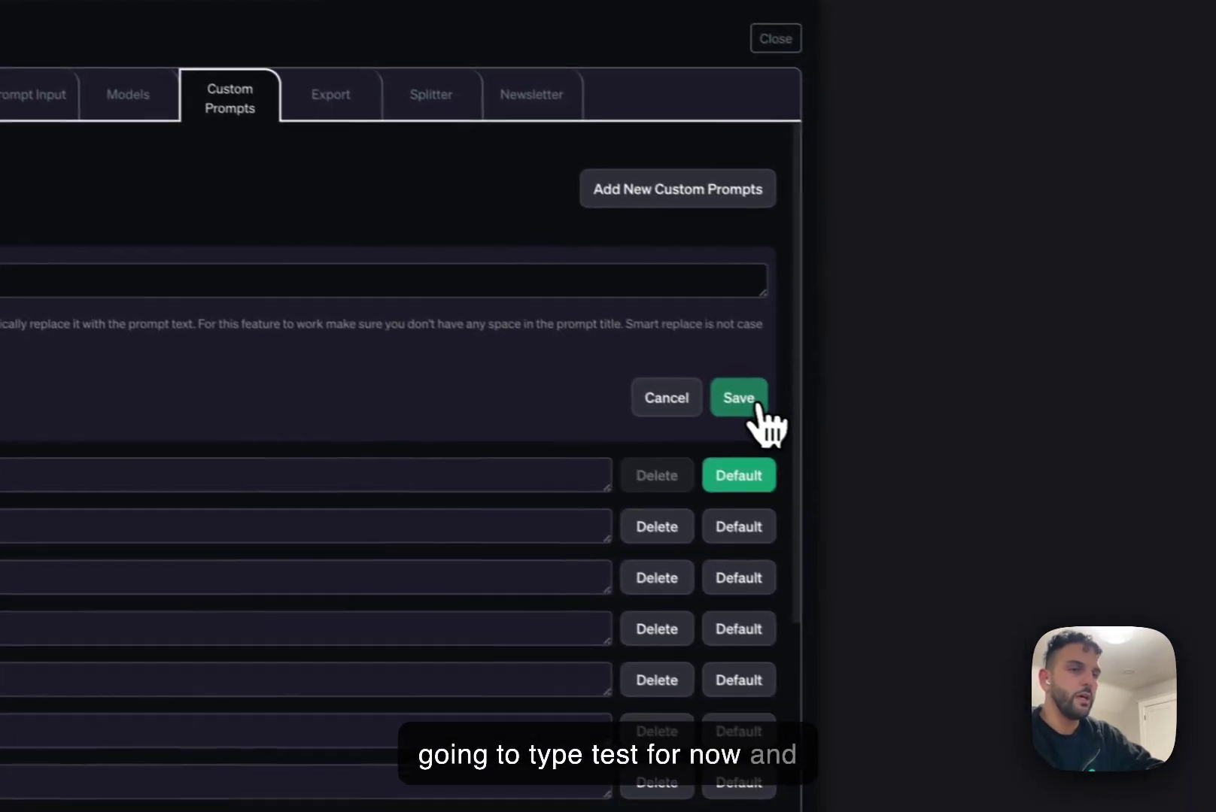
pyautogui.click(756, 405)
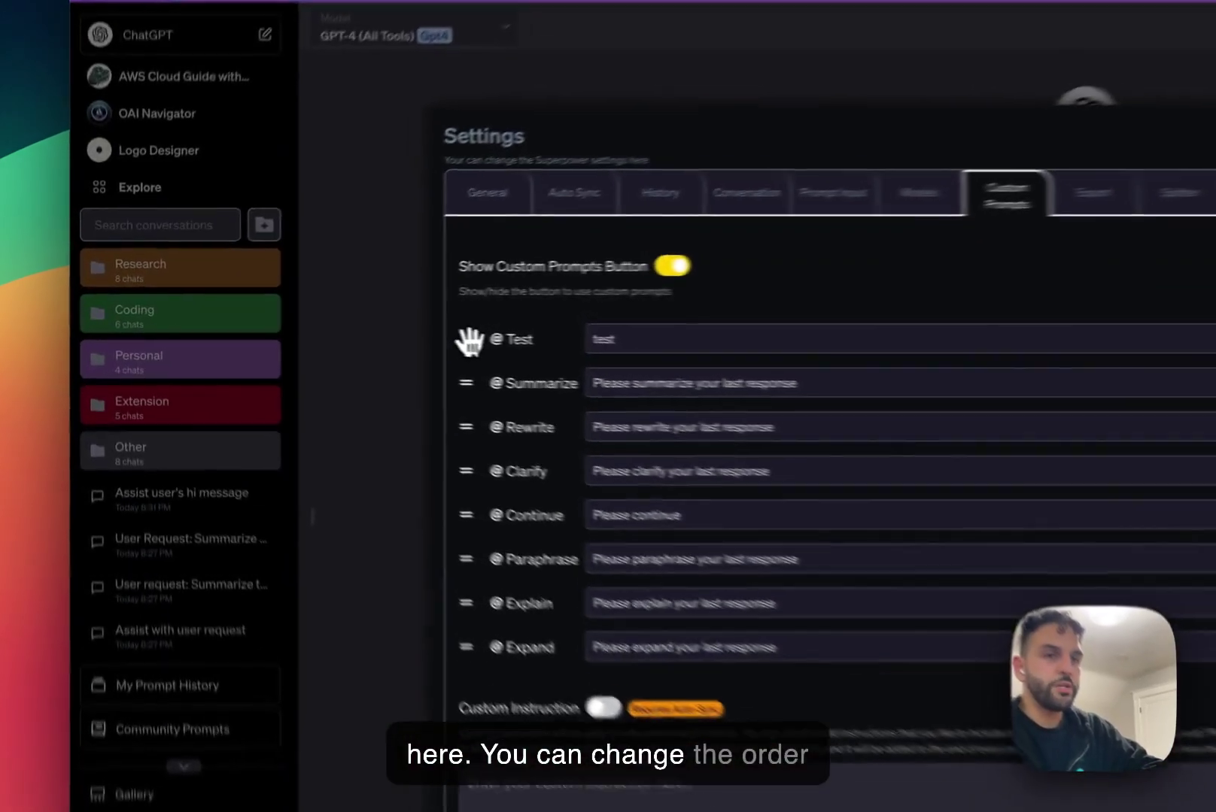
# Drag prompt rows by their handles, moving Summarize below Rewrite and back above it.
pyautogui.moveTo(313, 326); pyautogui.dragTo(312, 368)
pyautogui.moveTo(524, 357)
pyautogui.mouseDown()
pyautogui.moveTo(526, 346)
pyautogui.moveTo(525, 381)
pyautogui.moveTo(556, 425)
pyautogui.moveTo(545, 330)
pyautogui.moveTo(544, 348)
pyautogui.mouseUp()
pyautogui.click(535, 348)
pyautogui.click(543, 388)
pyautogui.moveTo(556, 398); pyautogui.dragTo(553, 502)
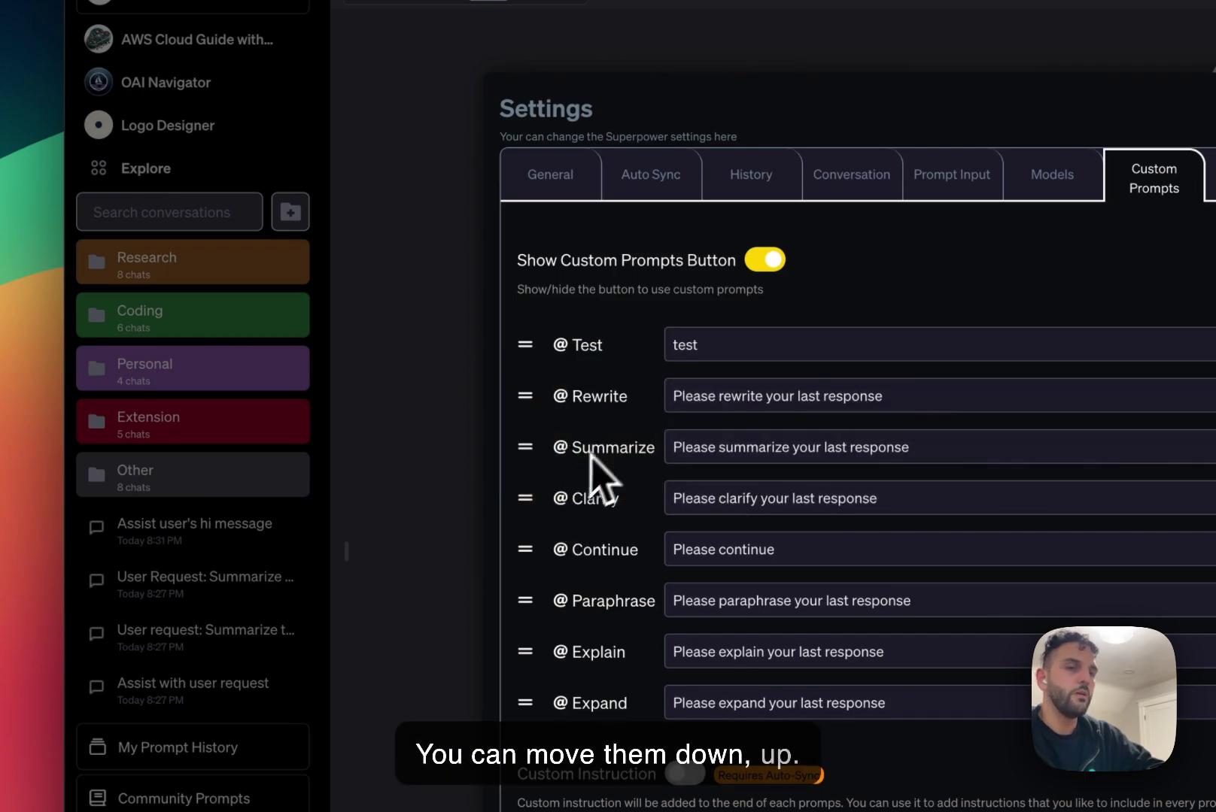
pyautogui.moveTo(589, 437); pyautogui.dragTo(597, 346)
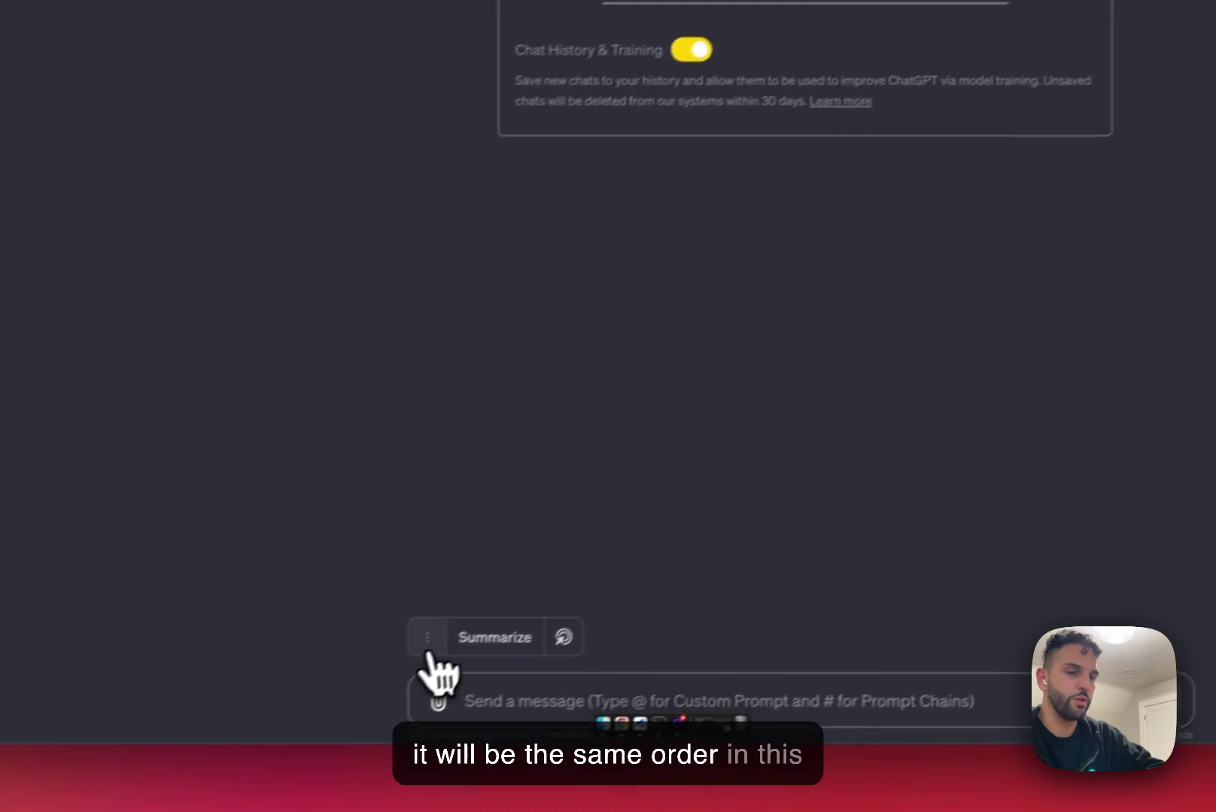
# Check the new prompt order in the quick prompt menu beside Summarize.
pyautogui.click(463, 620)
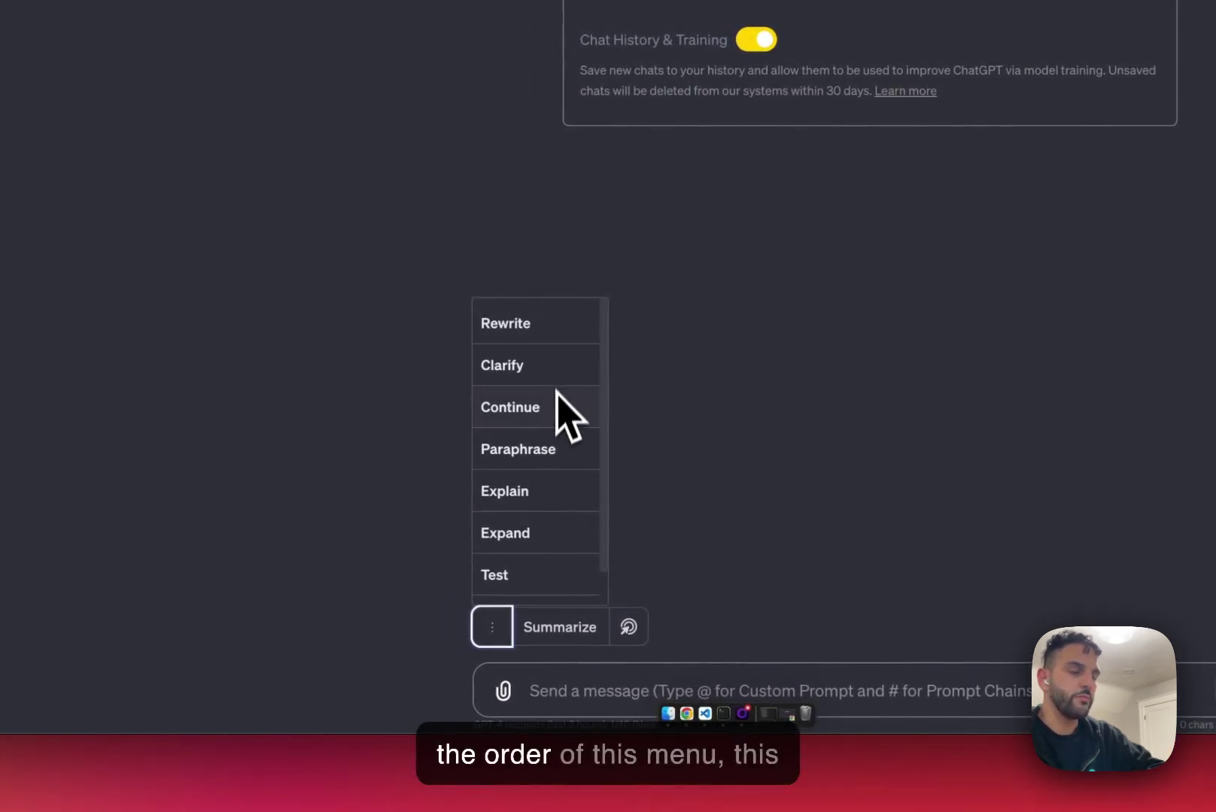
pyautogui.scroll(-1, 556, 387)
pyautogui.scroll(1, 555, 366)
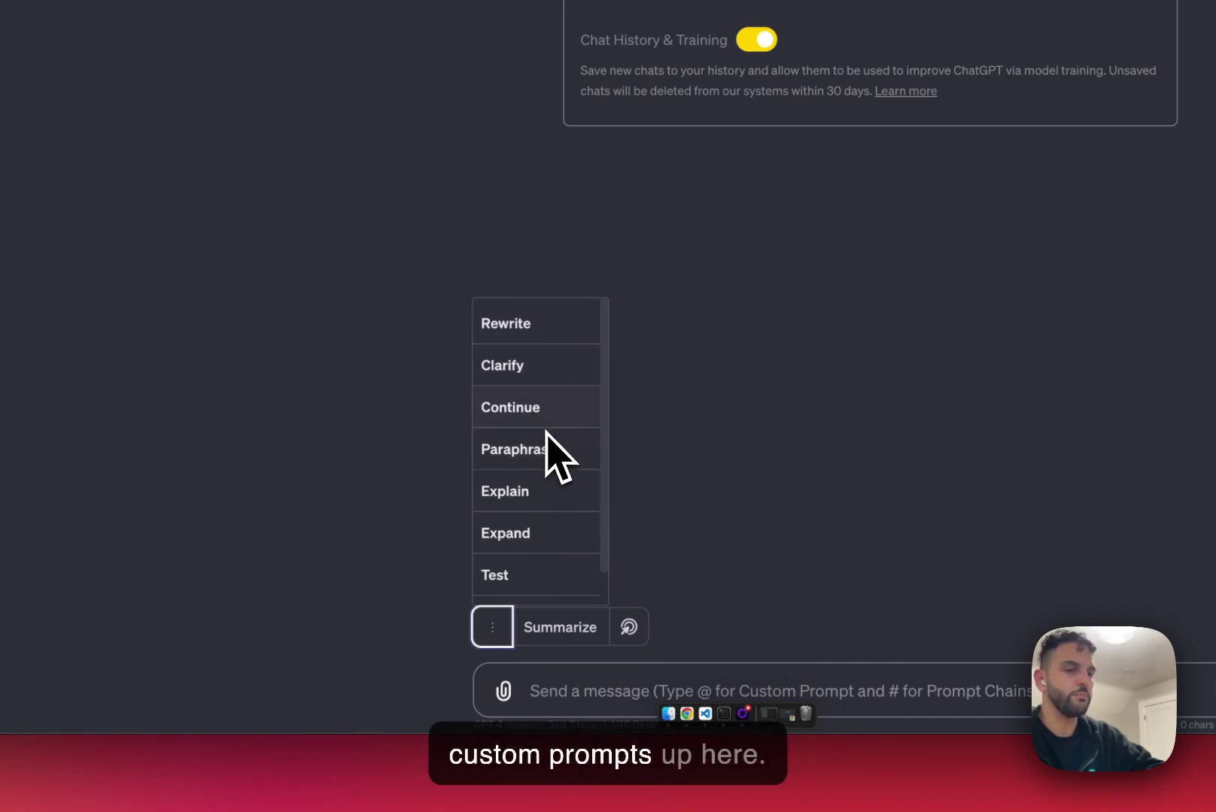
# Reopen the quick prompt menu and Custom Prompts settings, then close settings back to the start page.
pyautogui.click(498, 626)
pyautogui.click(496, 624)
pyautogui.scroll(-1, 527, 580)
pyautogui.click(528, 574)
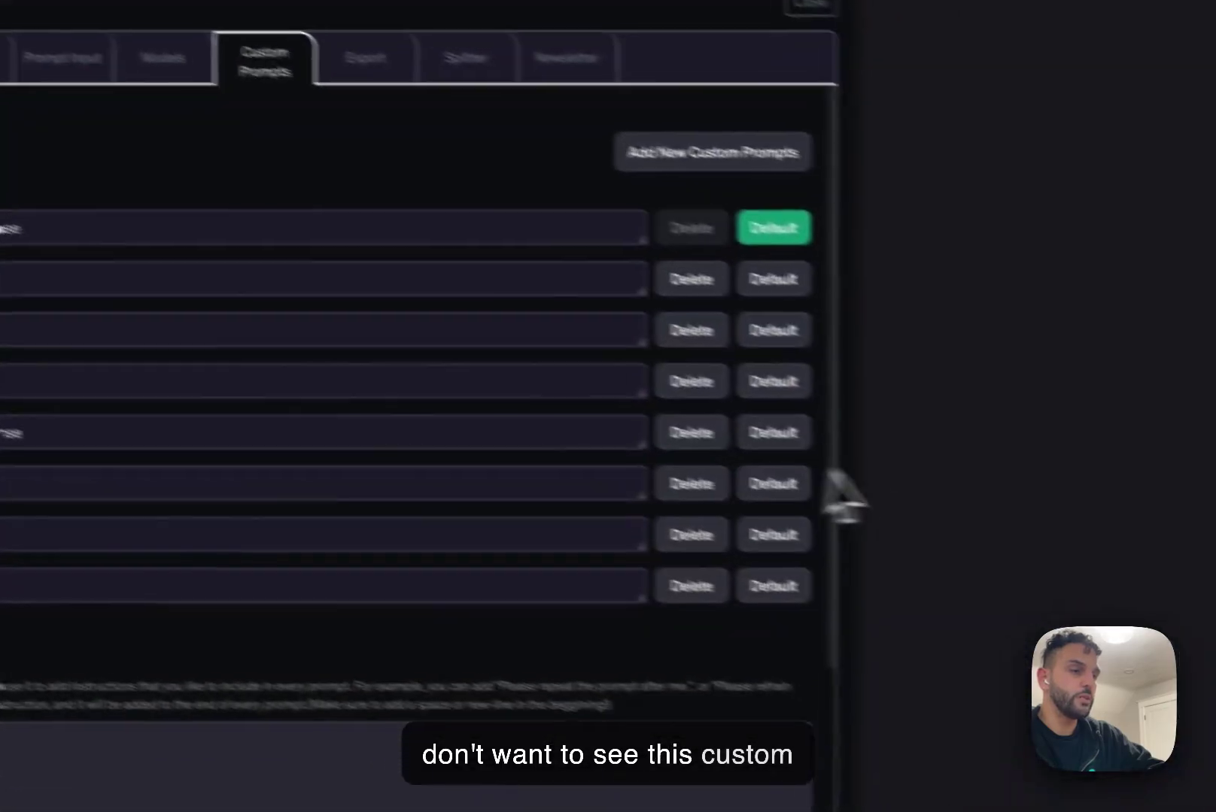
pyautogui.click(841, 488)
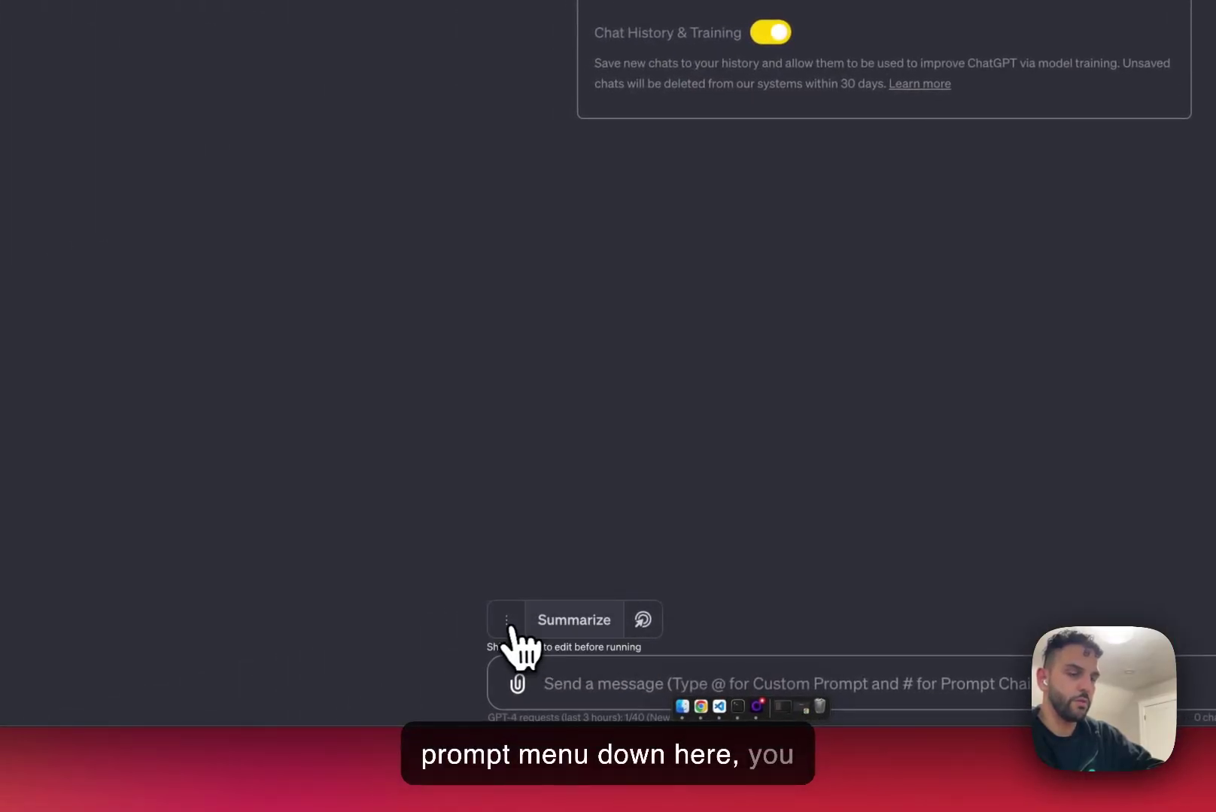
pyautogui.click(506, 620)
pyautogui.click(535, 573)
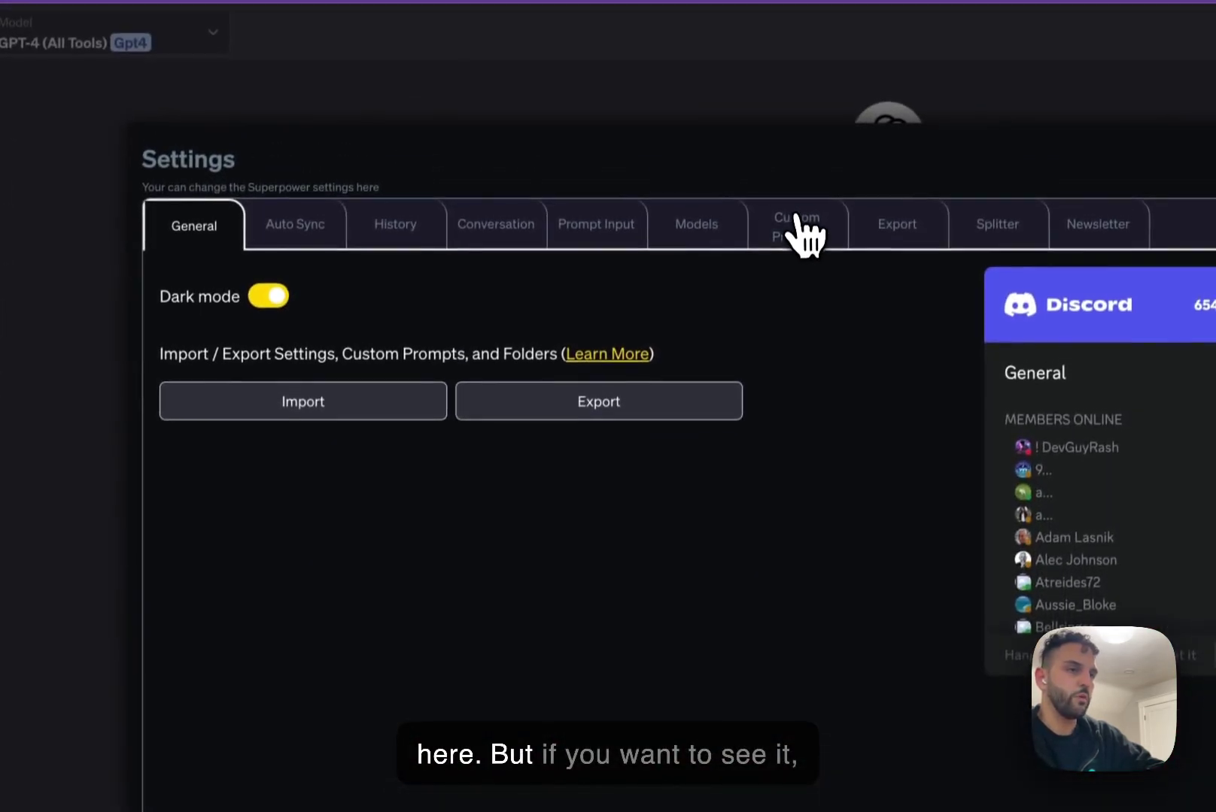
pyautogui.click(796, 239)
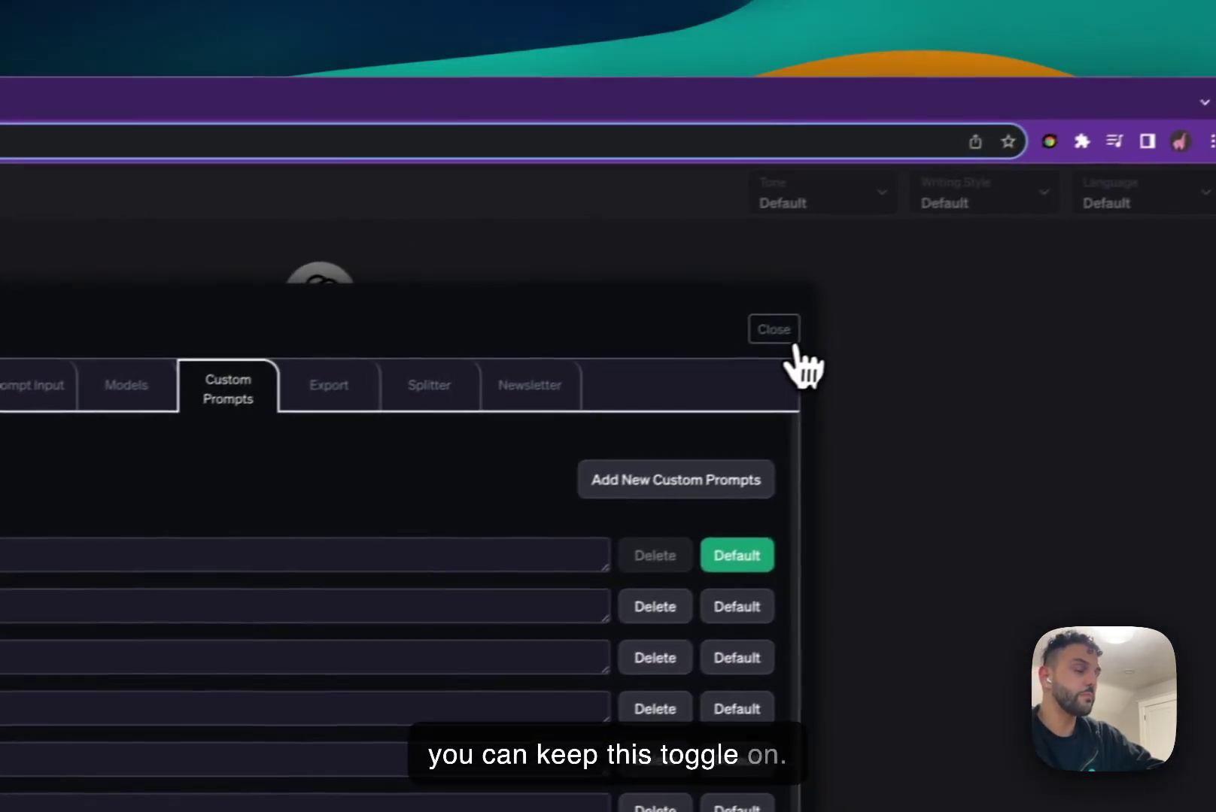
pyautogui.click(755, 346)
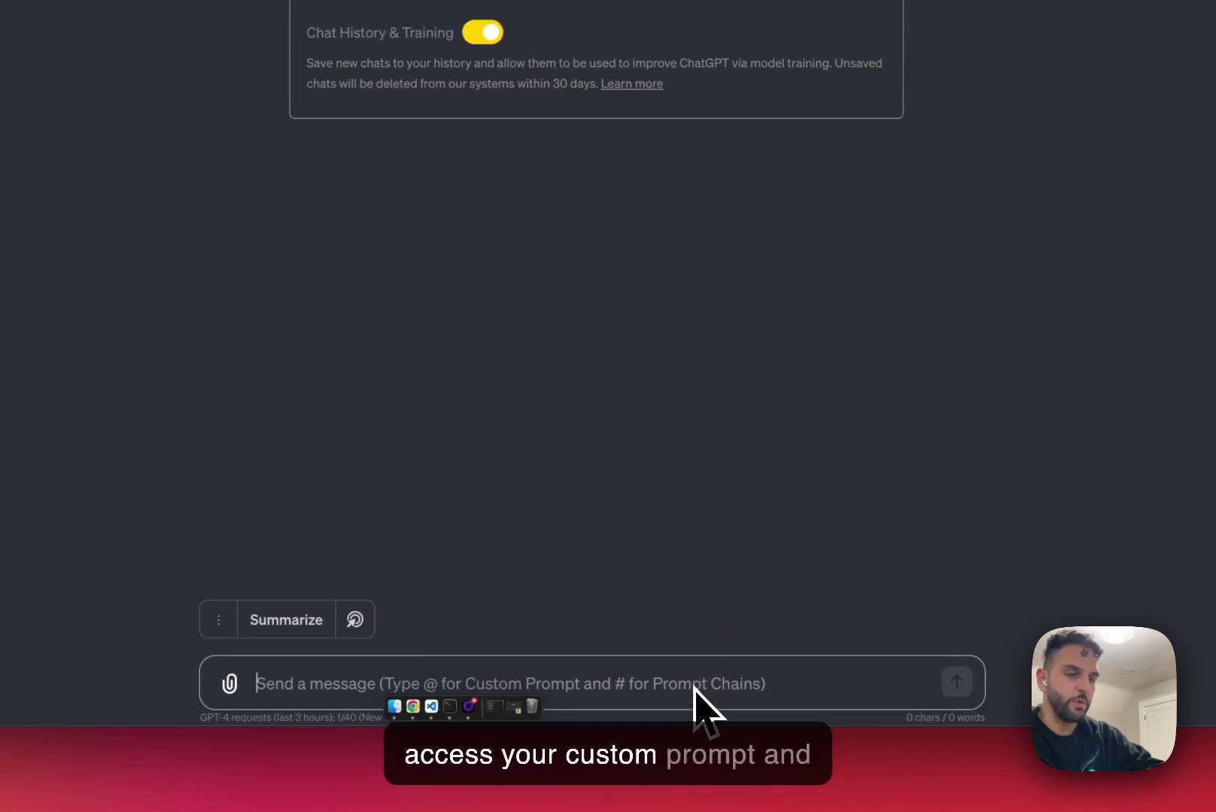
# Type @ to list custom prompts, browse with arrow keys, filter by 'cla', then clear the filter.
pyautogui.write('@')
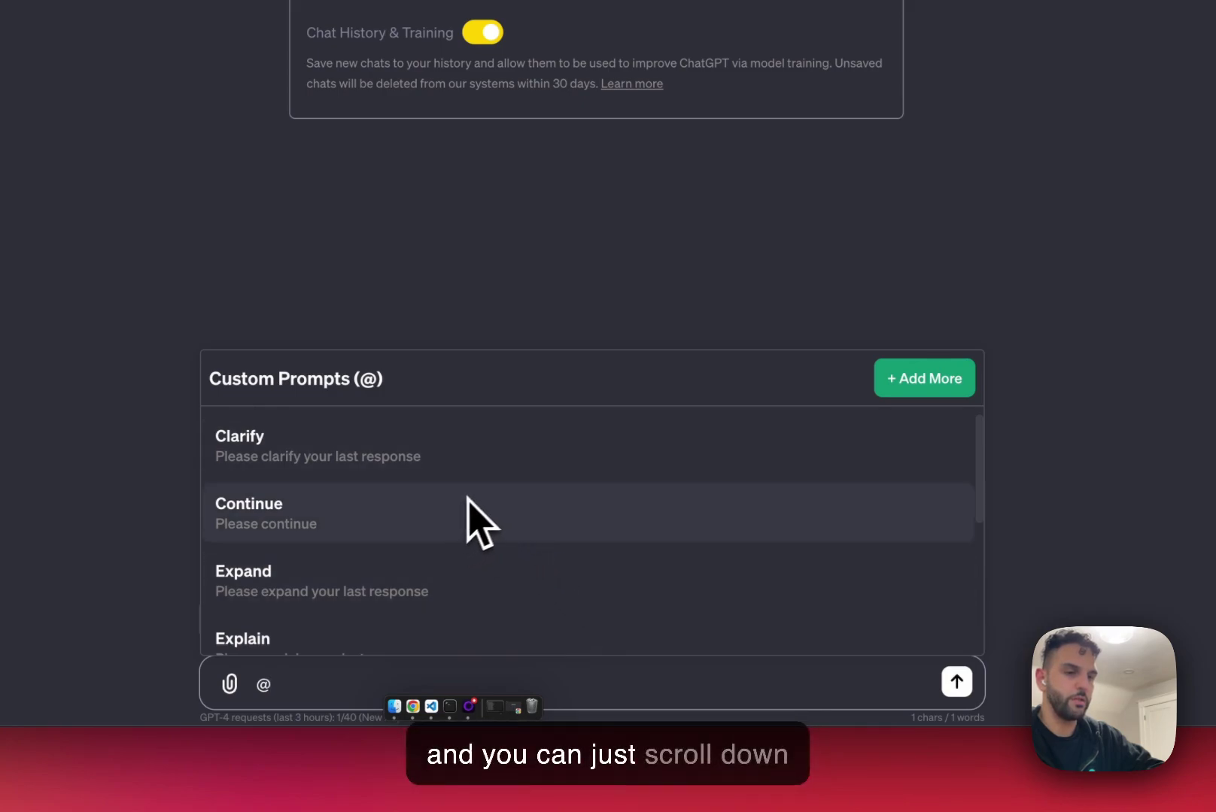
pyautogui.scroll(-3, 475, 519)
pyautogui.scroll(3, 481, 519)
pyautogui.press('Down')
pyautogui.press('Down')
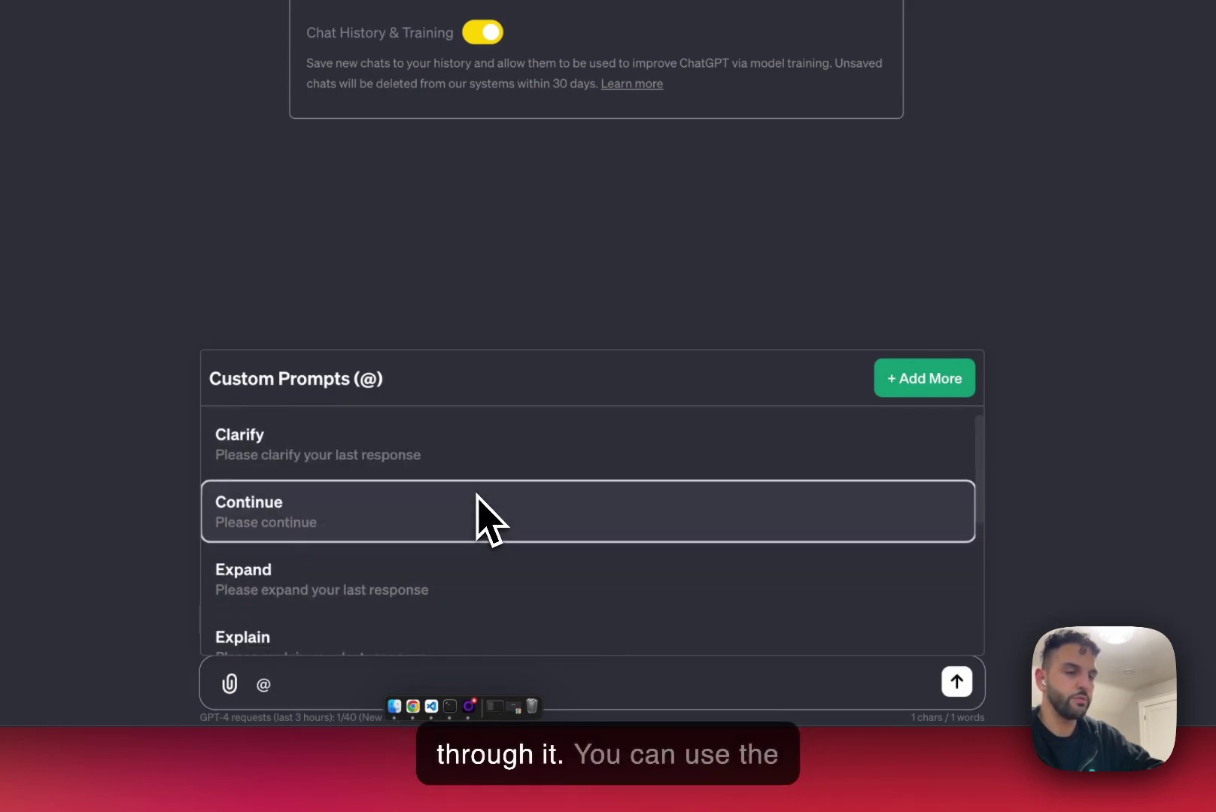
pyautogui.press('Down')
pyautogui.press('Up')
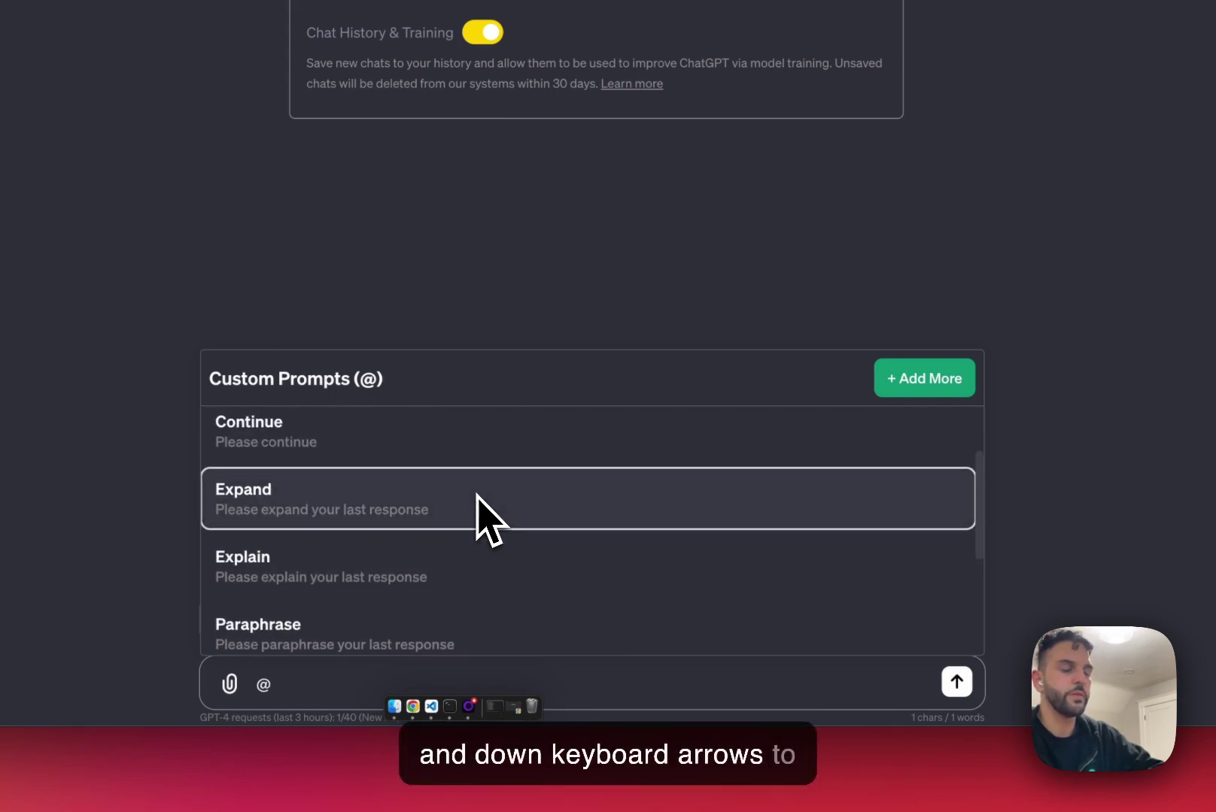
pyautogui.press('Up')
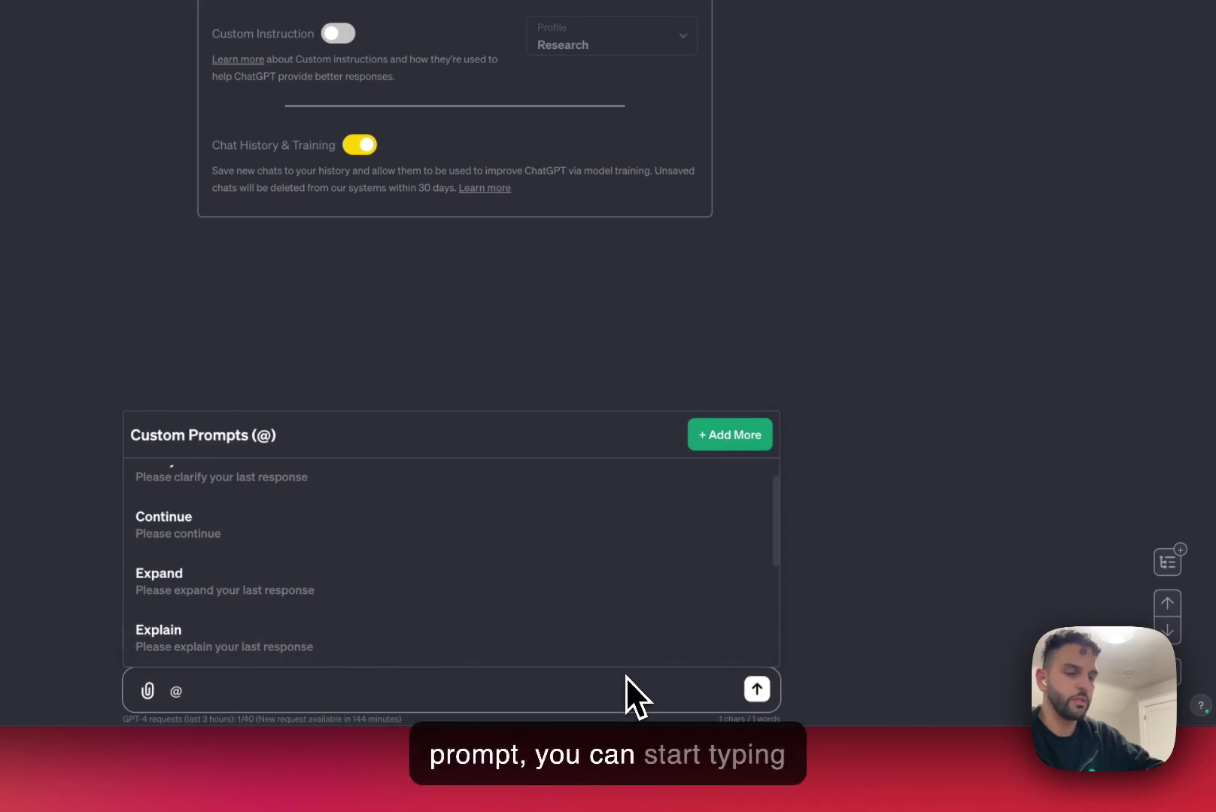
pyautogui.write('cla')
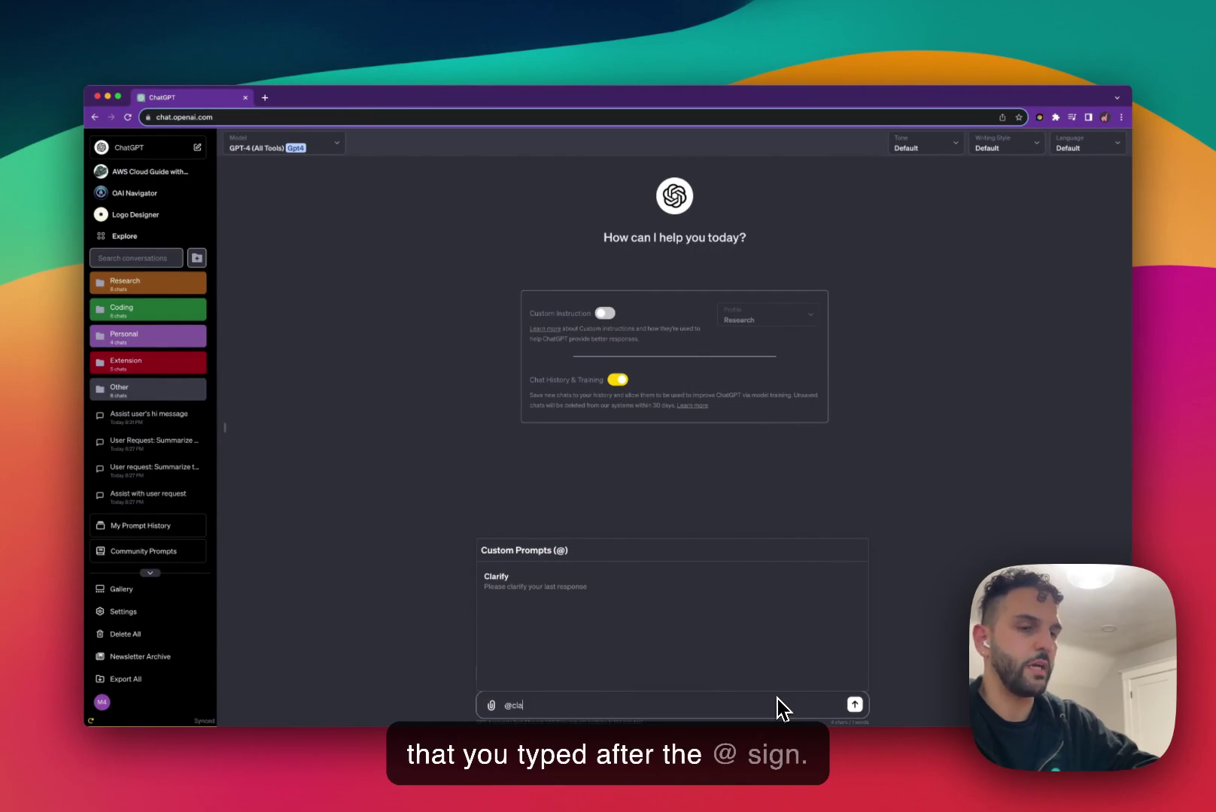
pyautogui.press('BackSpace')
pyautogui.press('BackSpace')
pyautogui.press('BackSpace')
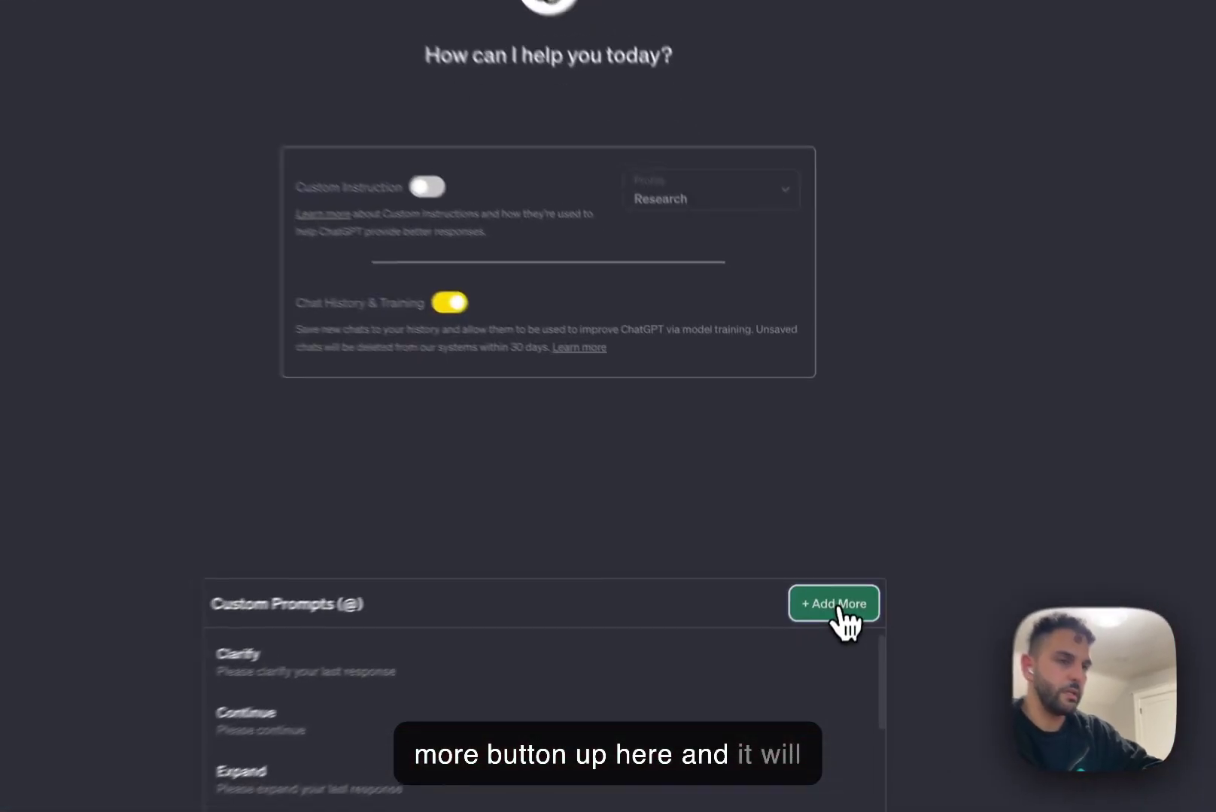
pyautogui.click(841, 554)
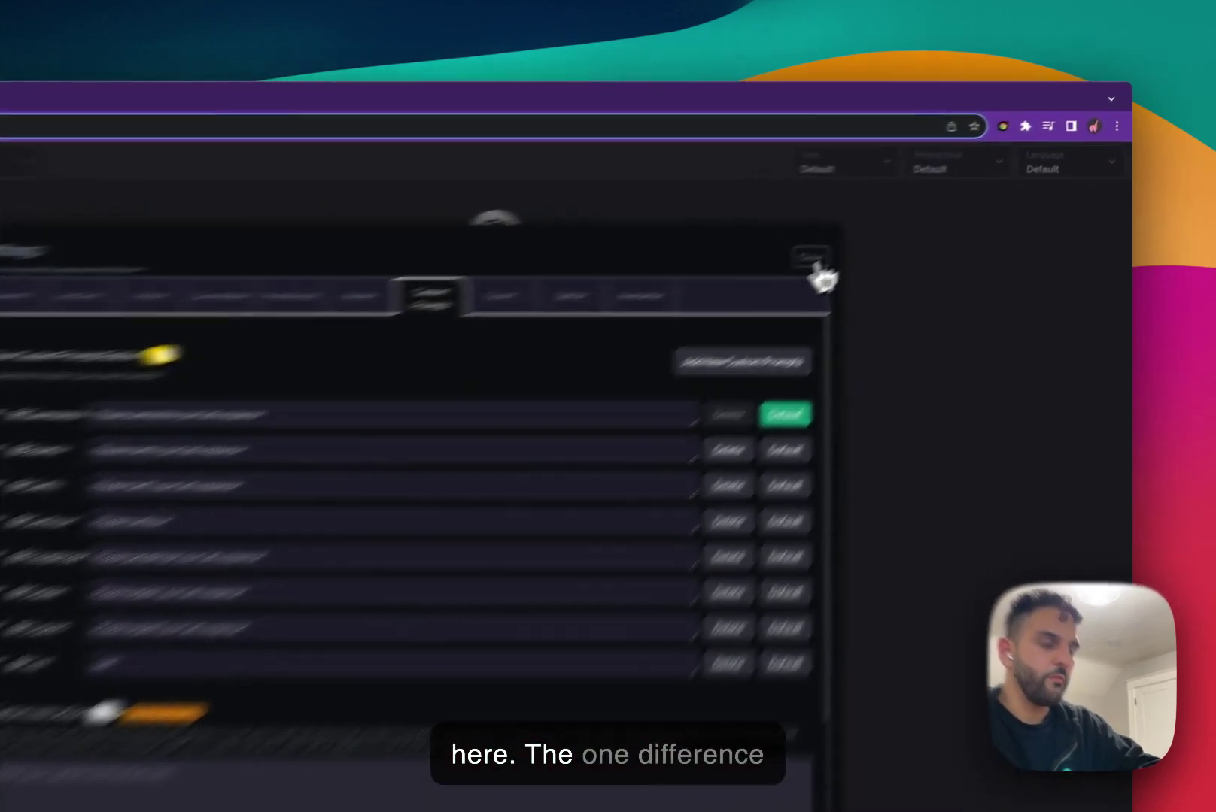
pyautogui.click(901, 212)
pyautogui.click(595, 684)
pyautogui.write('@')
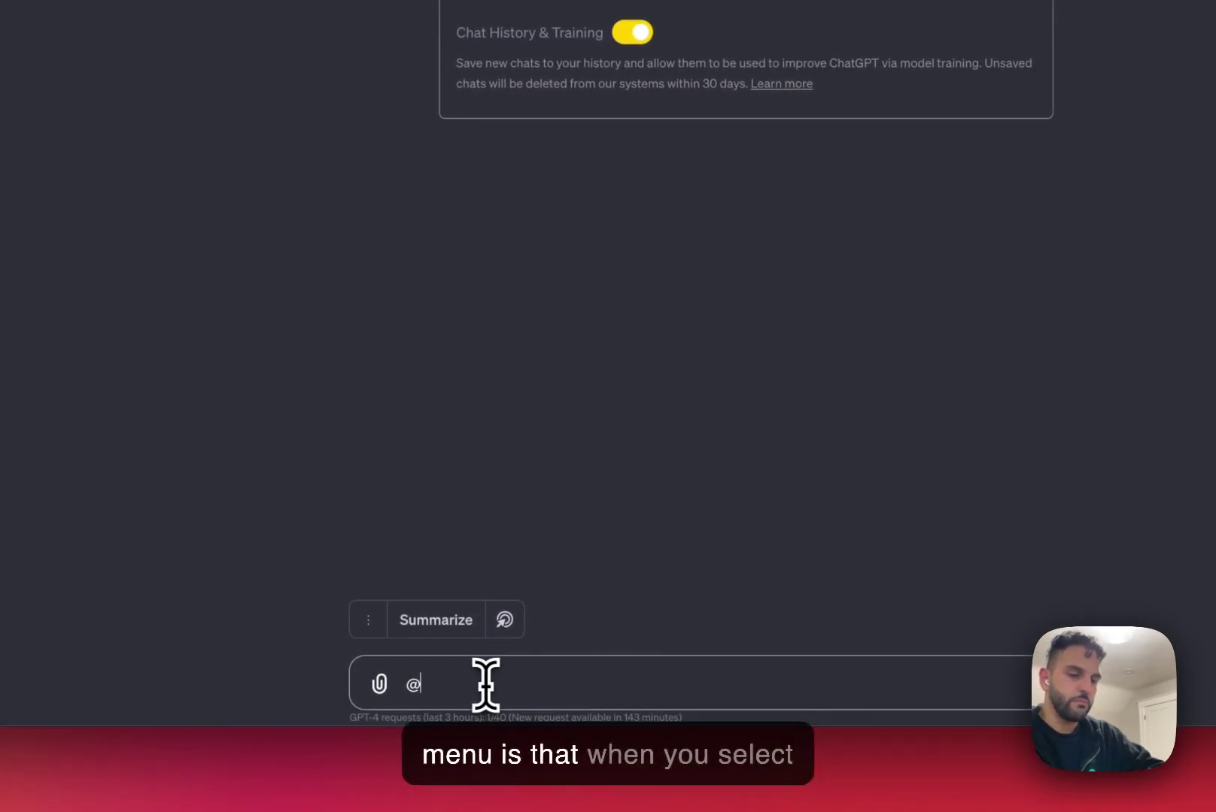
pyautogui.write('cl')
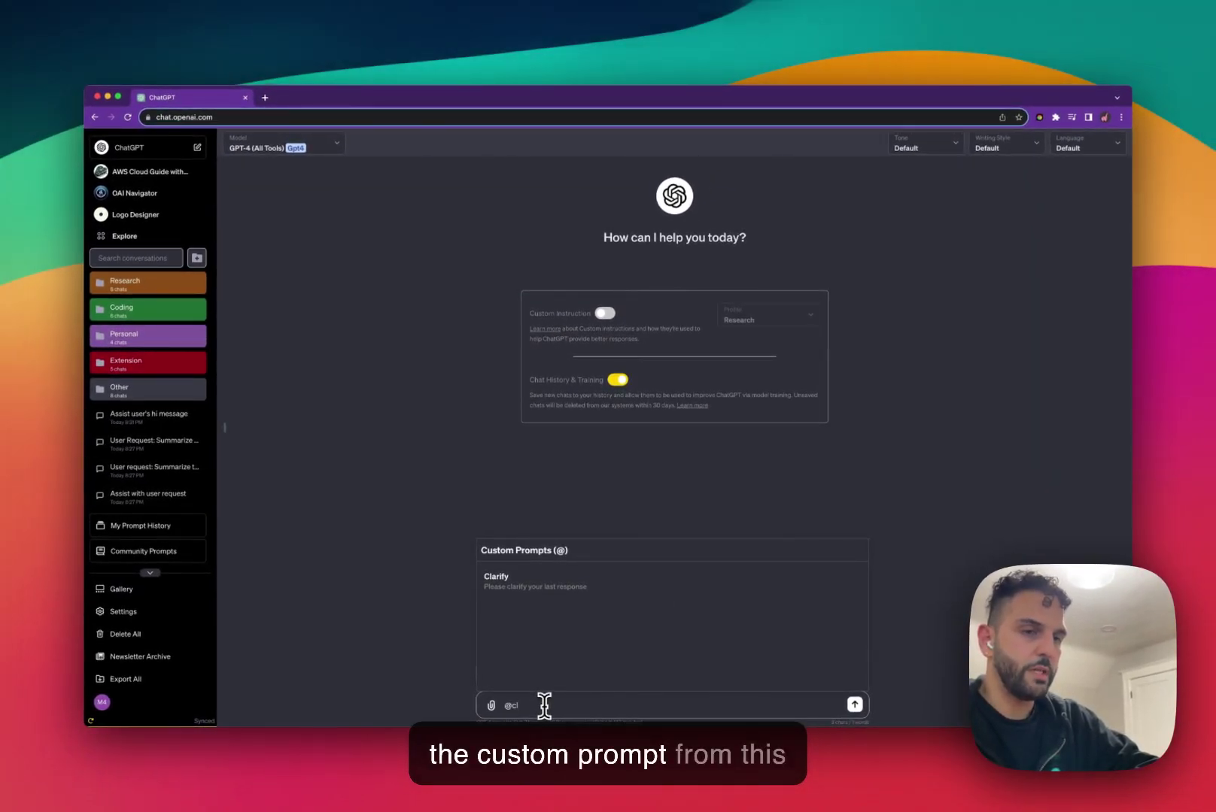
pyautogui.press('Down')
pyautogui.press('Return')
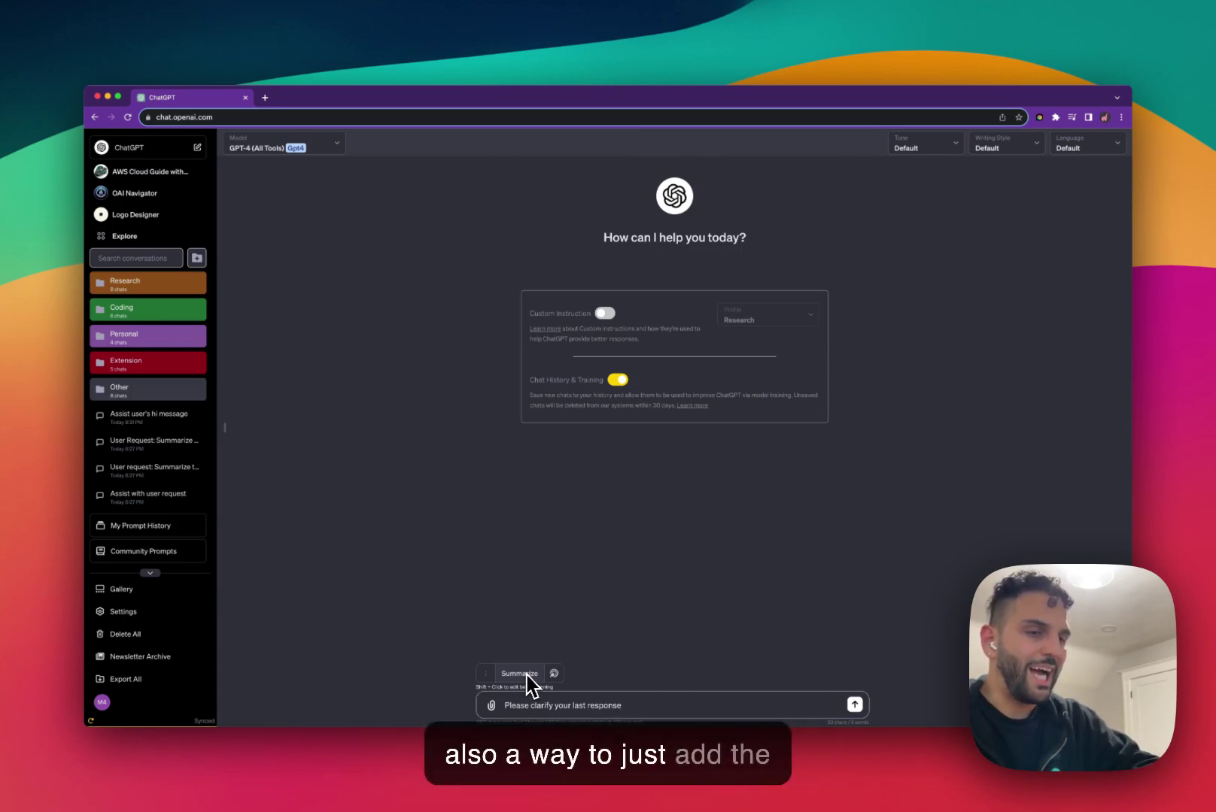
# Insert the Summarize text, clear it, then send 'Please summarize your last response' directly.
pyautogui.tripleClick(620, 708)
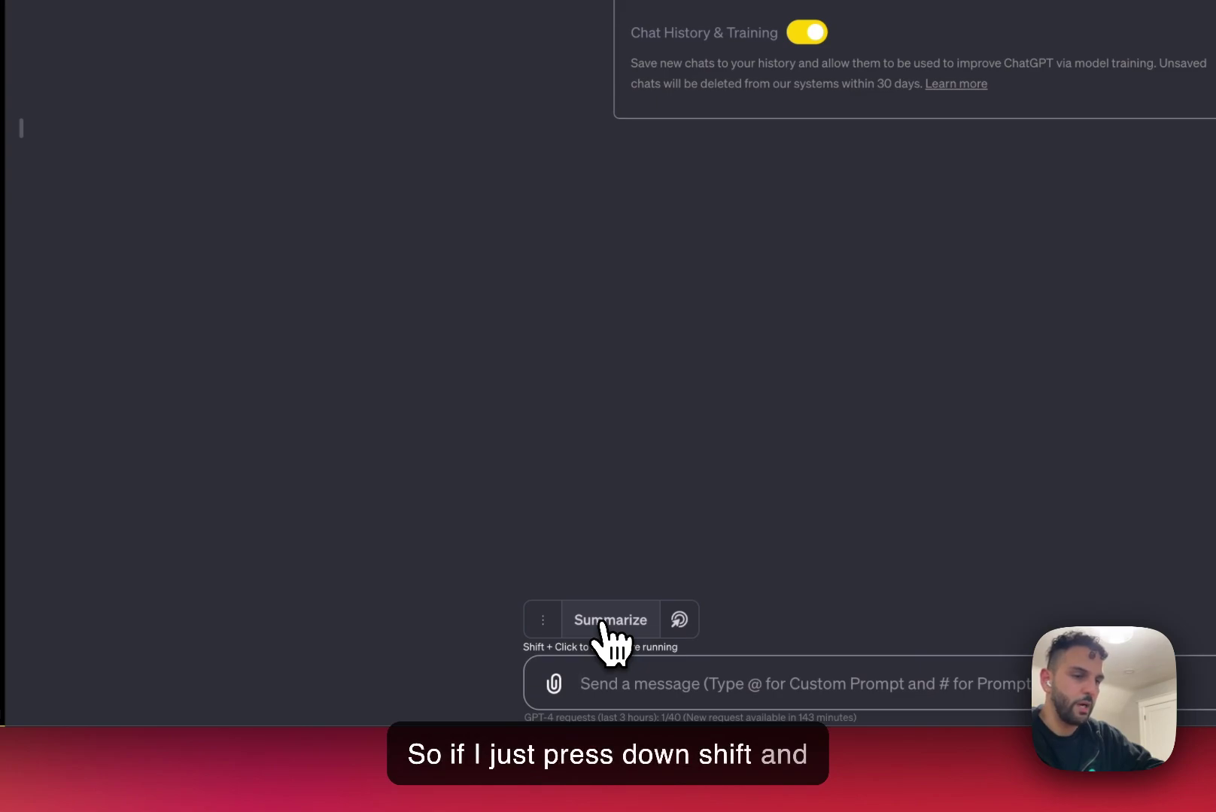
pyautogui.keyDown('shift'); pyautogui.click(606, 622); pyautogui.keyUp('shift')
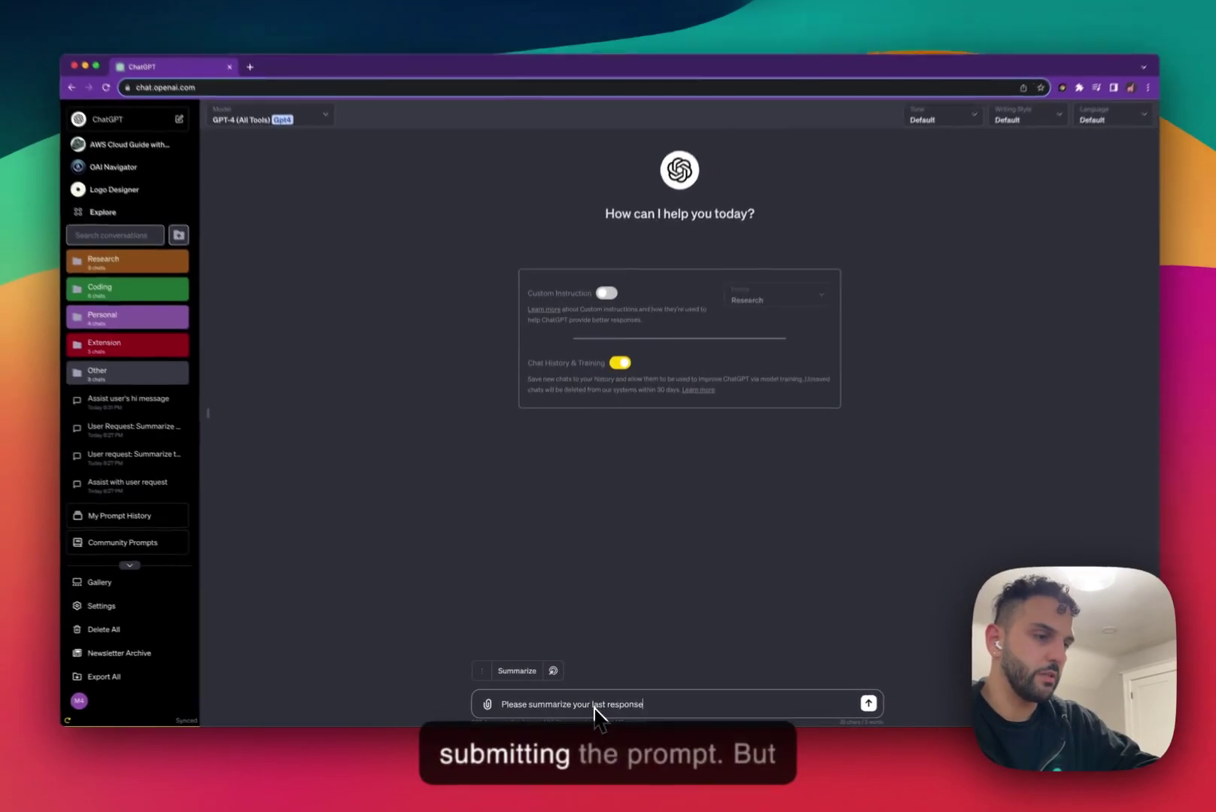
pyautogui.press('super+a')
pyautogui.press('BackSpace')
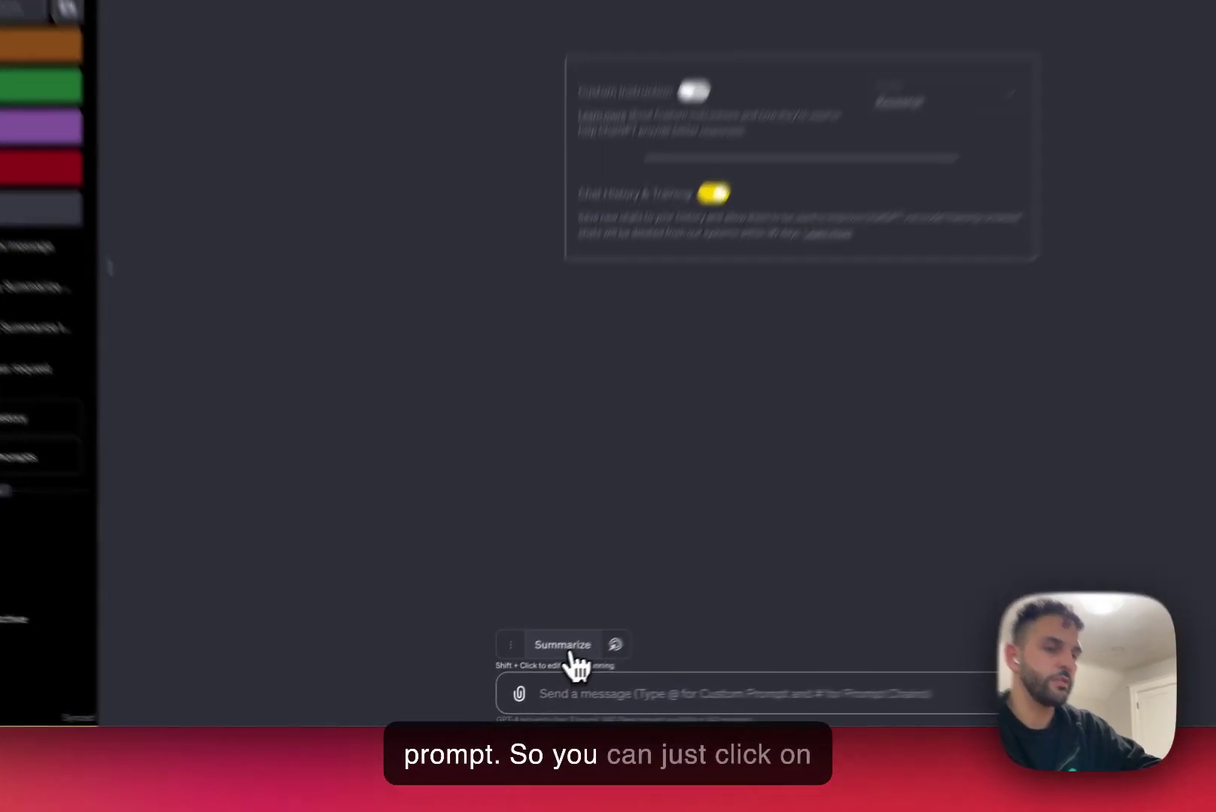
pyautogui.keyDown('shift'); pyautogui.click(526, 681); pyautogui.keyUp('shift')
pyautogui.click(606, 632)
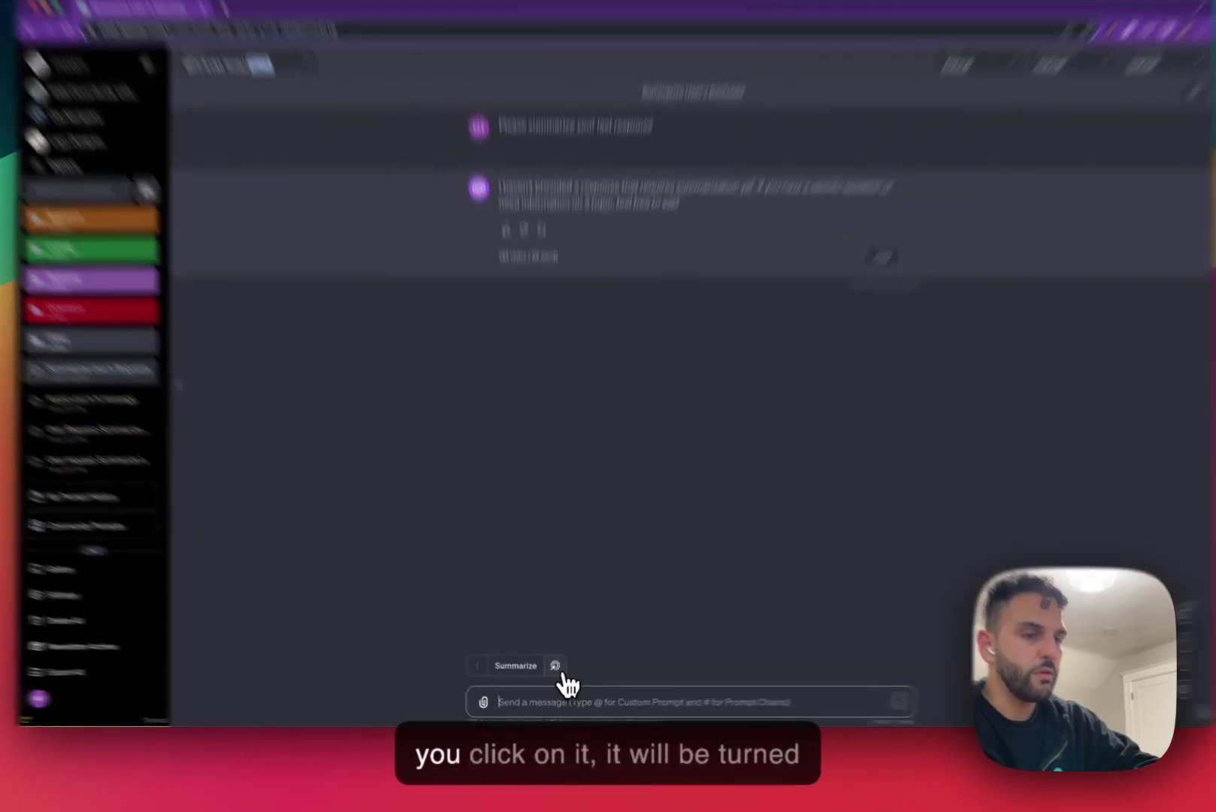
# Turn on auto-continue beside Summarize, then open custom prompt settings via the ⋮ menu's + Add More.
pyautogui.click(553, 673)
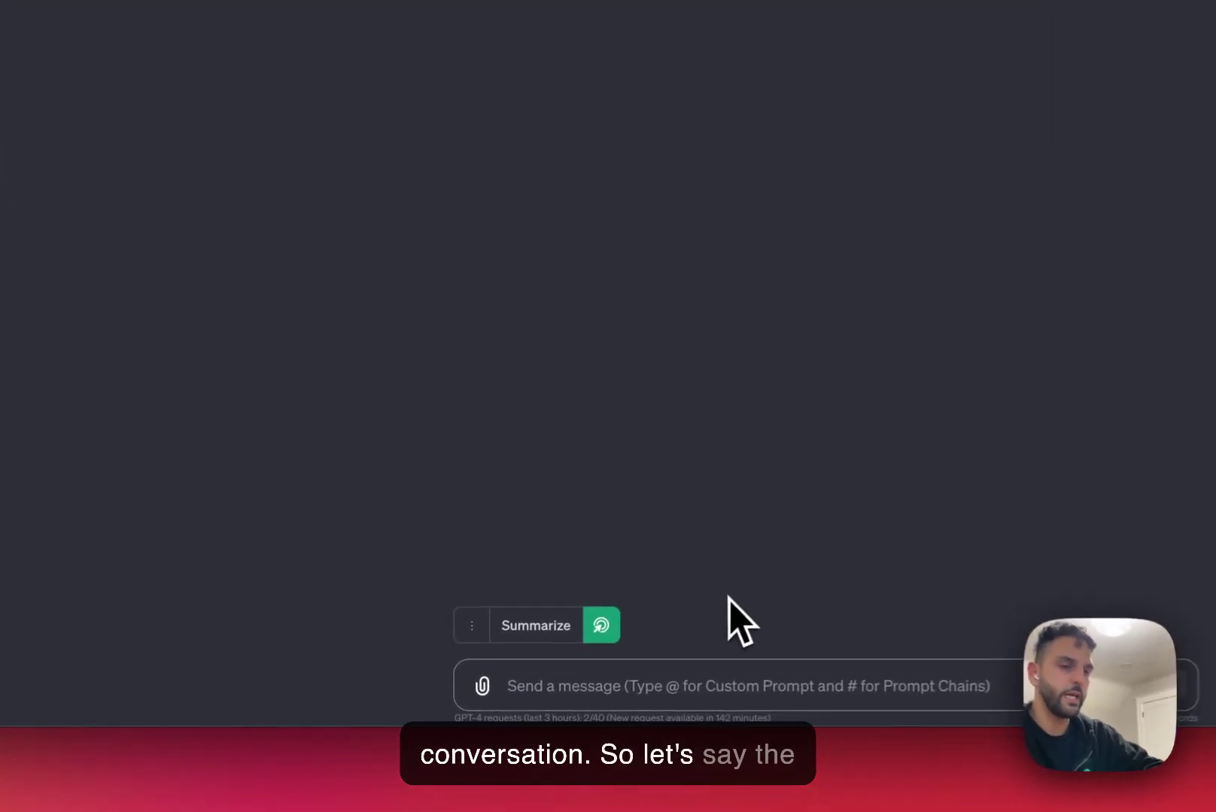
pyautogui.click(486, 671)
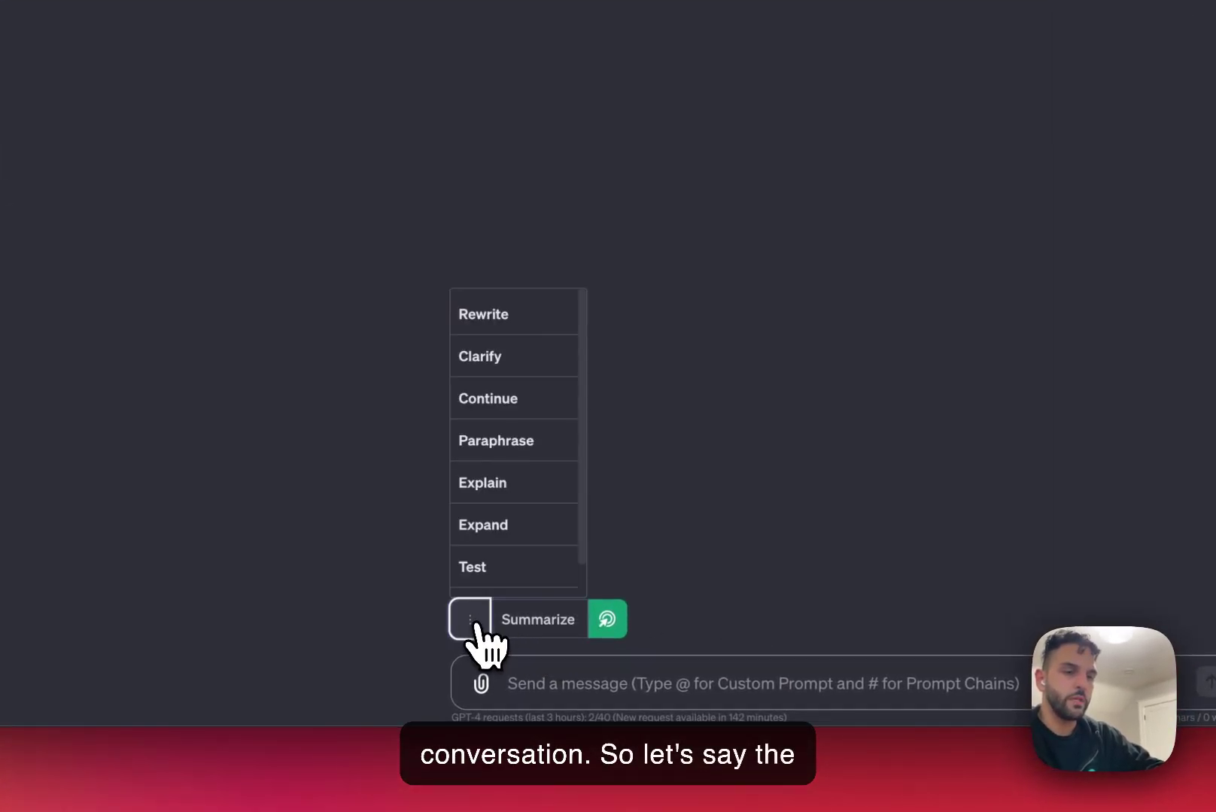
pyautogui.scroll(-1, 502, 512)
pyautogui.click(514, 587)
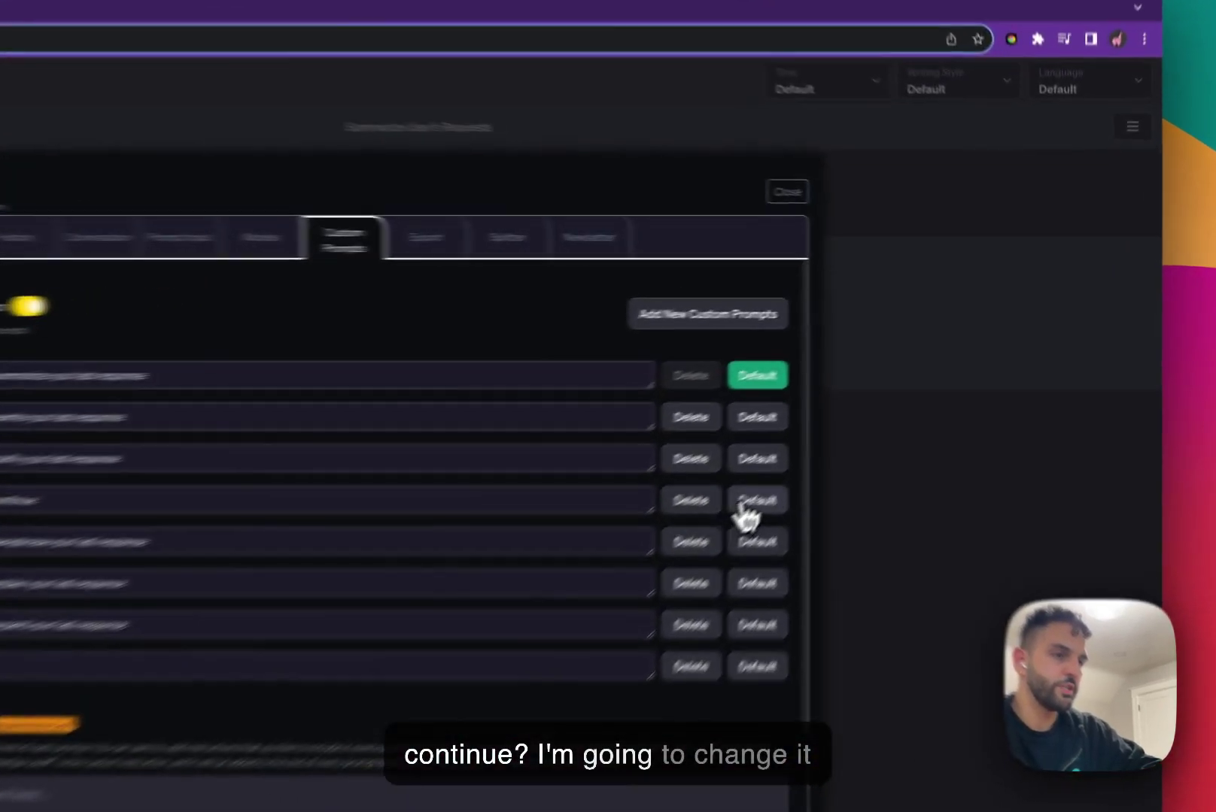
pyautogui.click(877, 403)
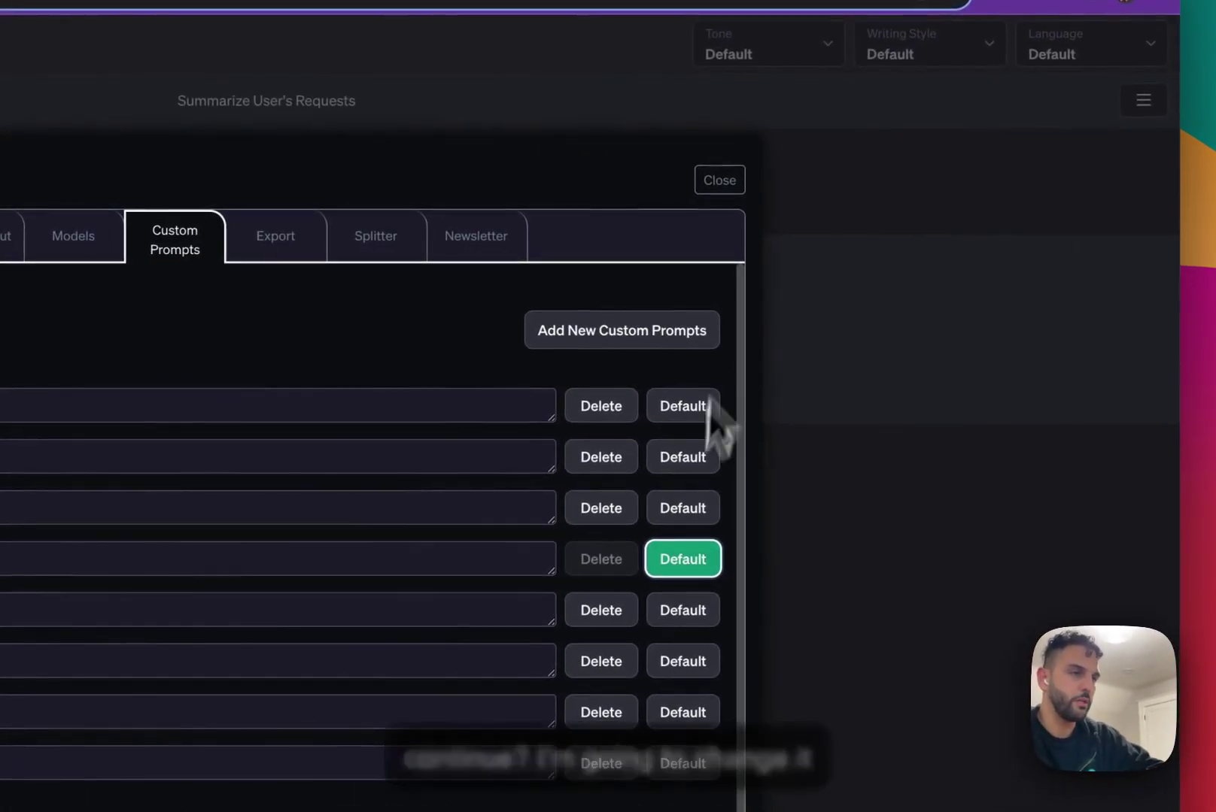
pyautogui.click(724, 185)
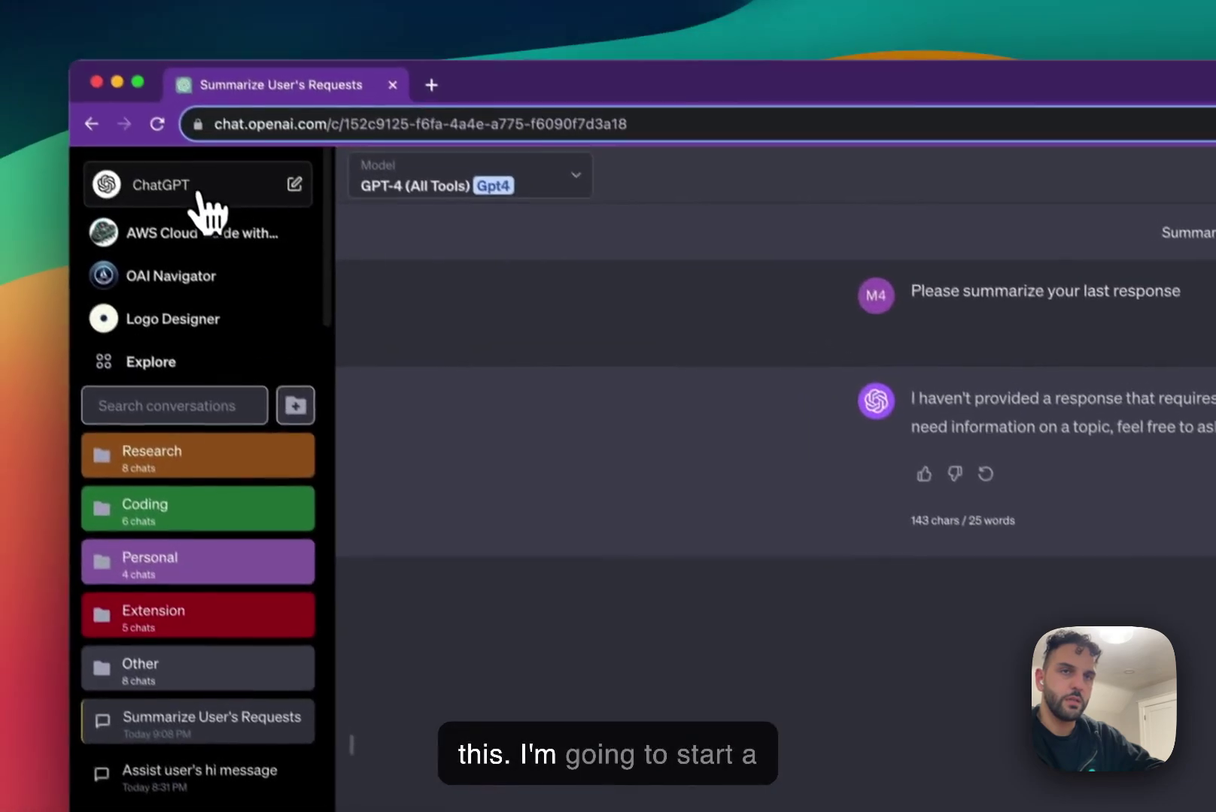
pyautogui.click(209, 211)
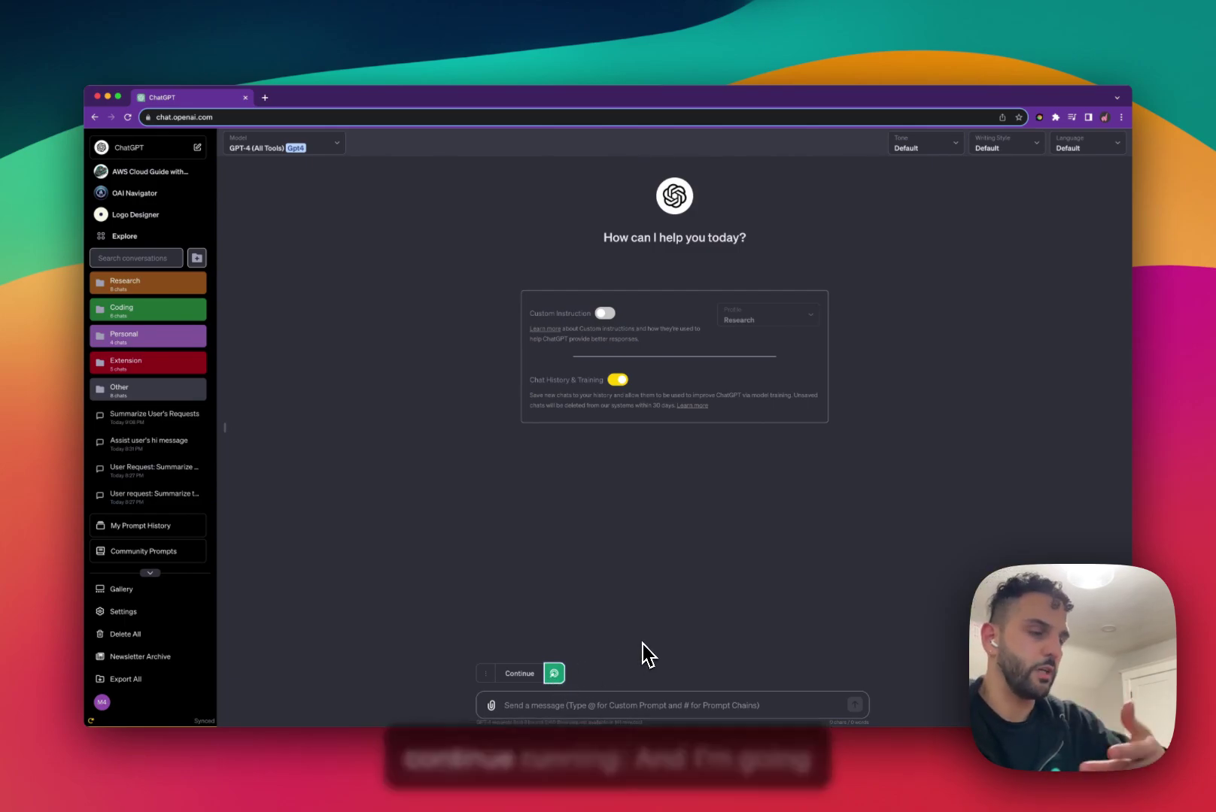
# Type 'write the first paragraph of a blog about remote work' in the message box, correcting the typo.
pyautogui.click(606, 701)
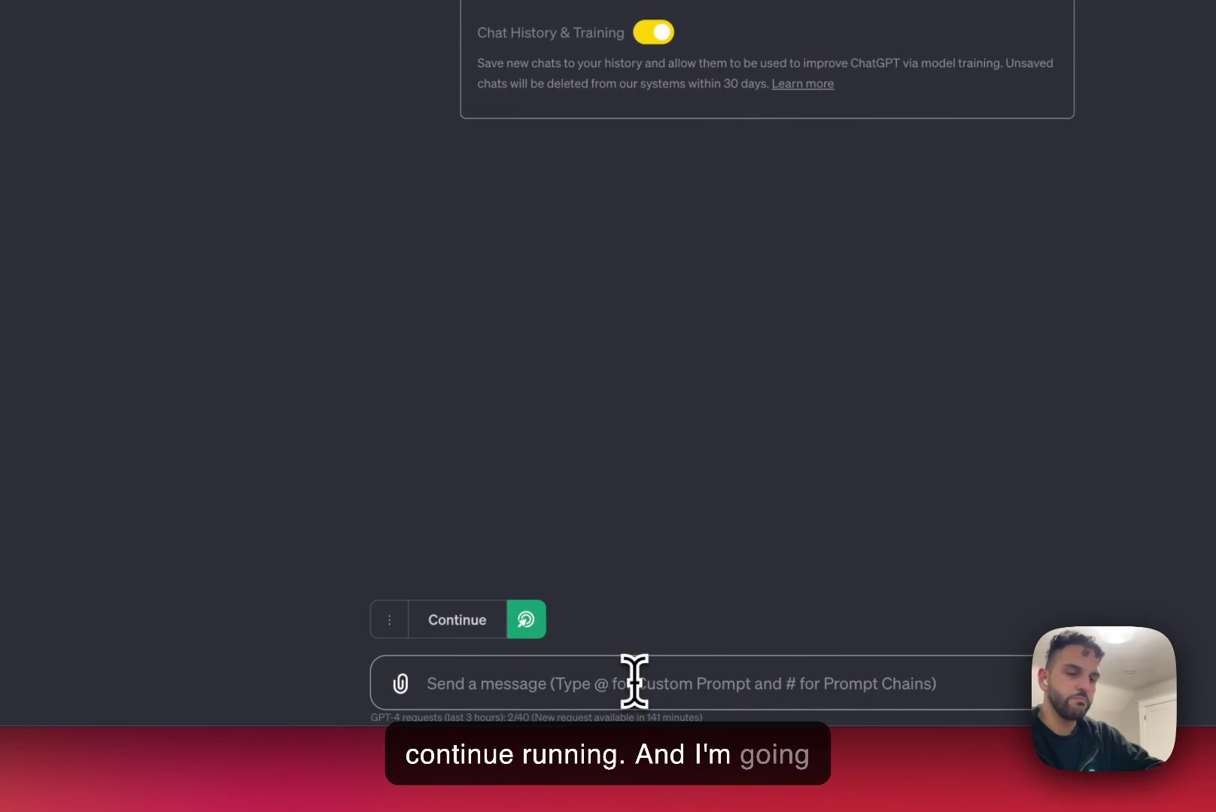
pyautogui.write('write')
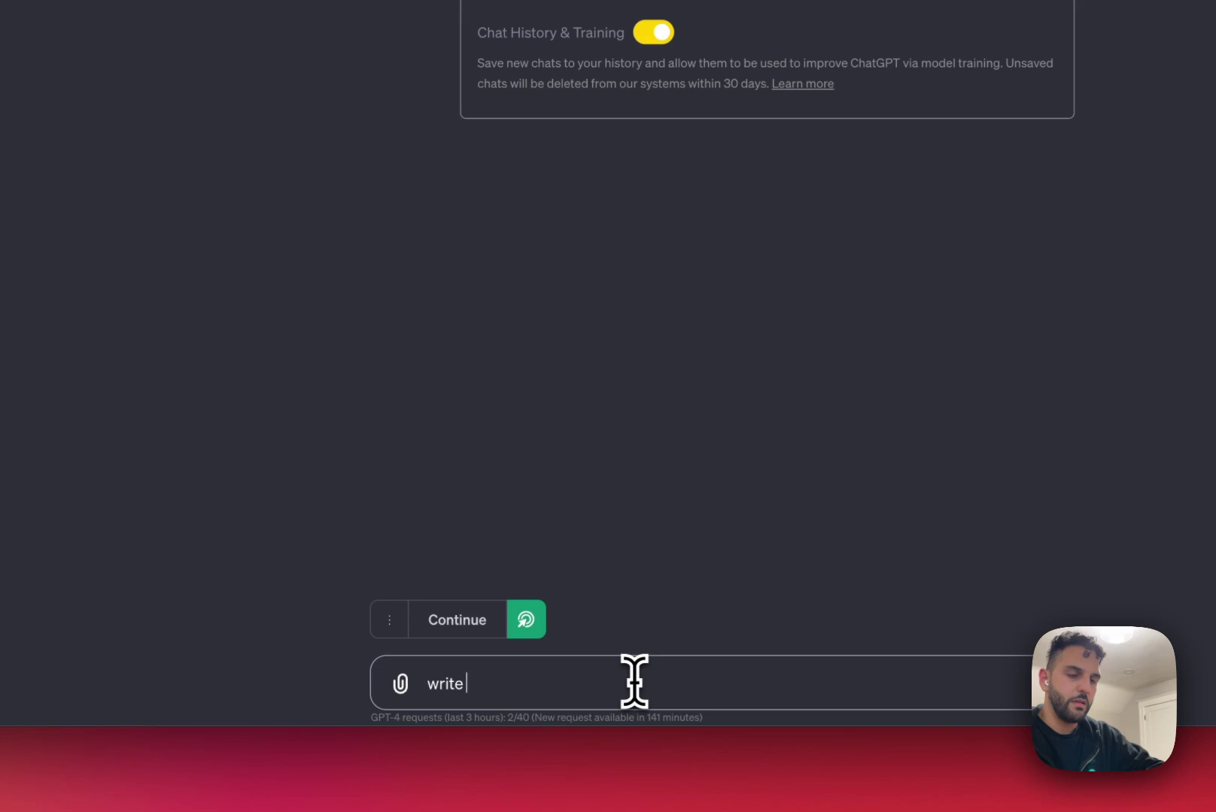
pyautogui.write(' the fir')
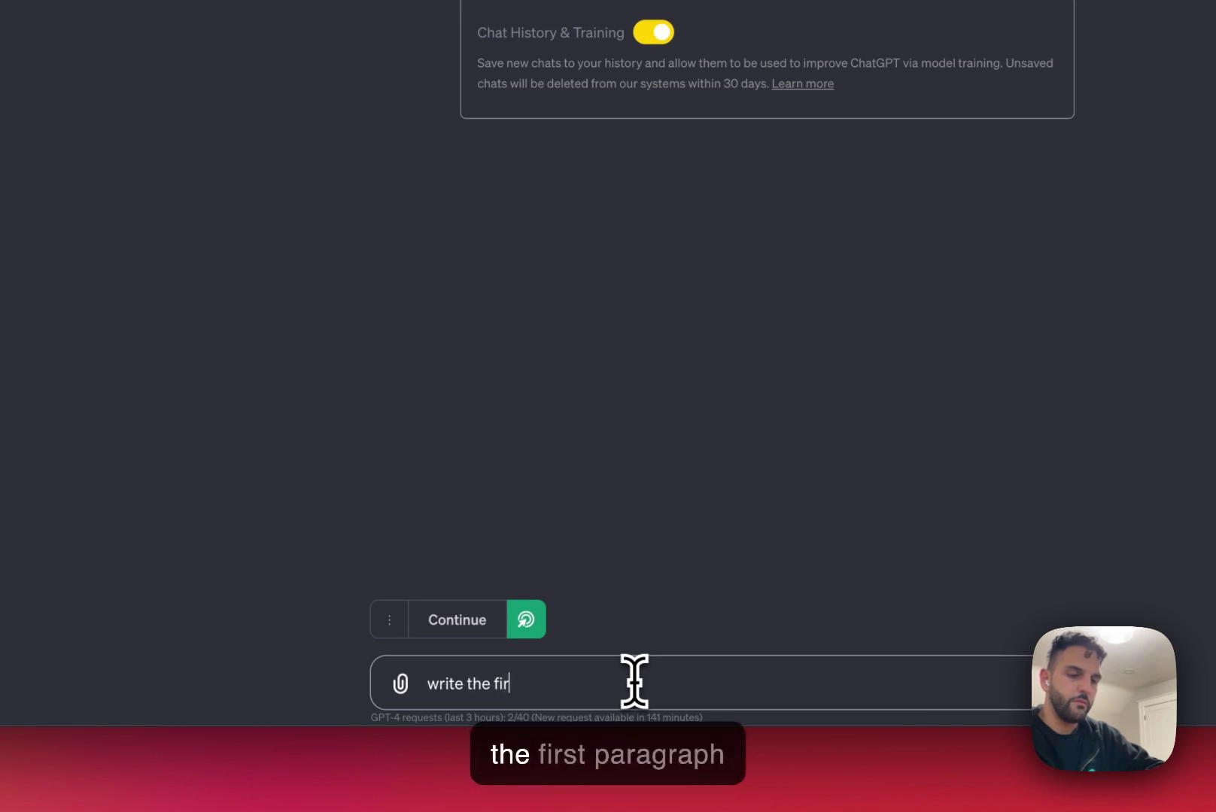
pyautogui.write('st paragt')
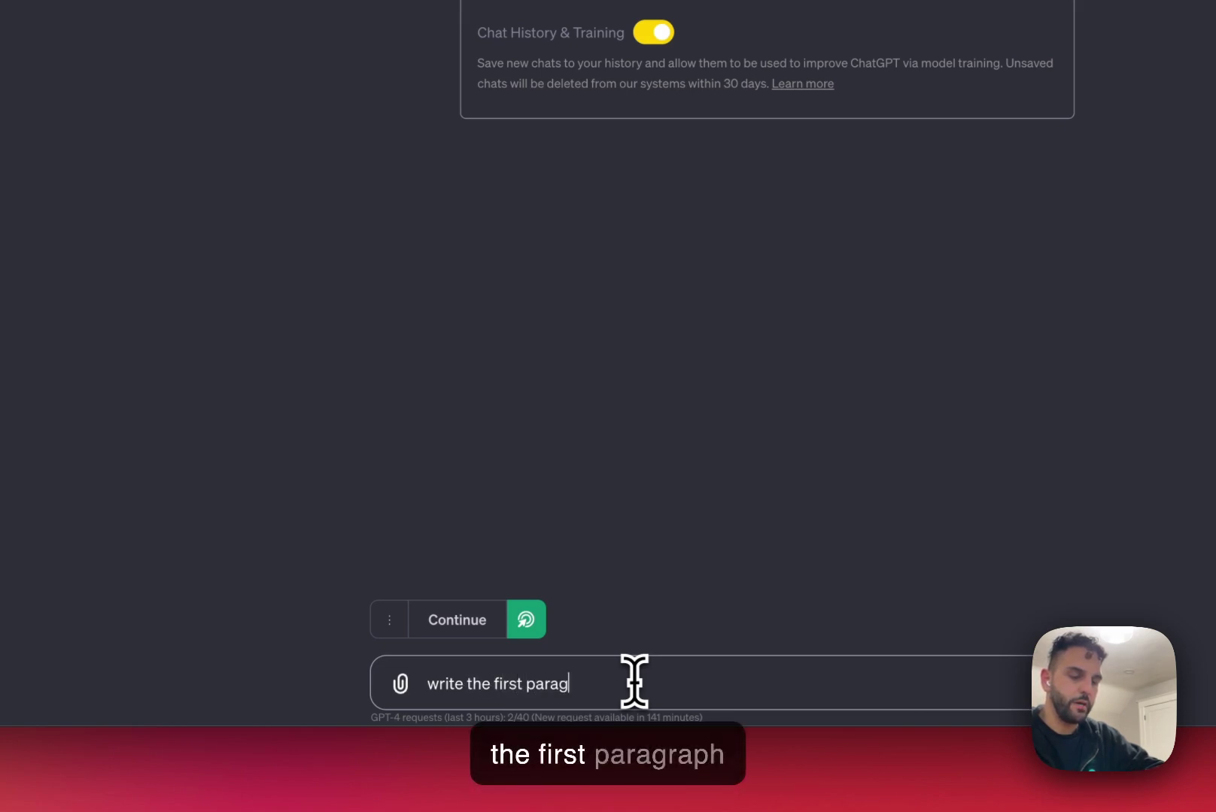
pyautogui.press('BackSpace')
pyautogui.write('raph')
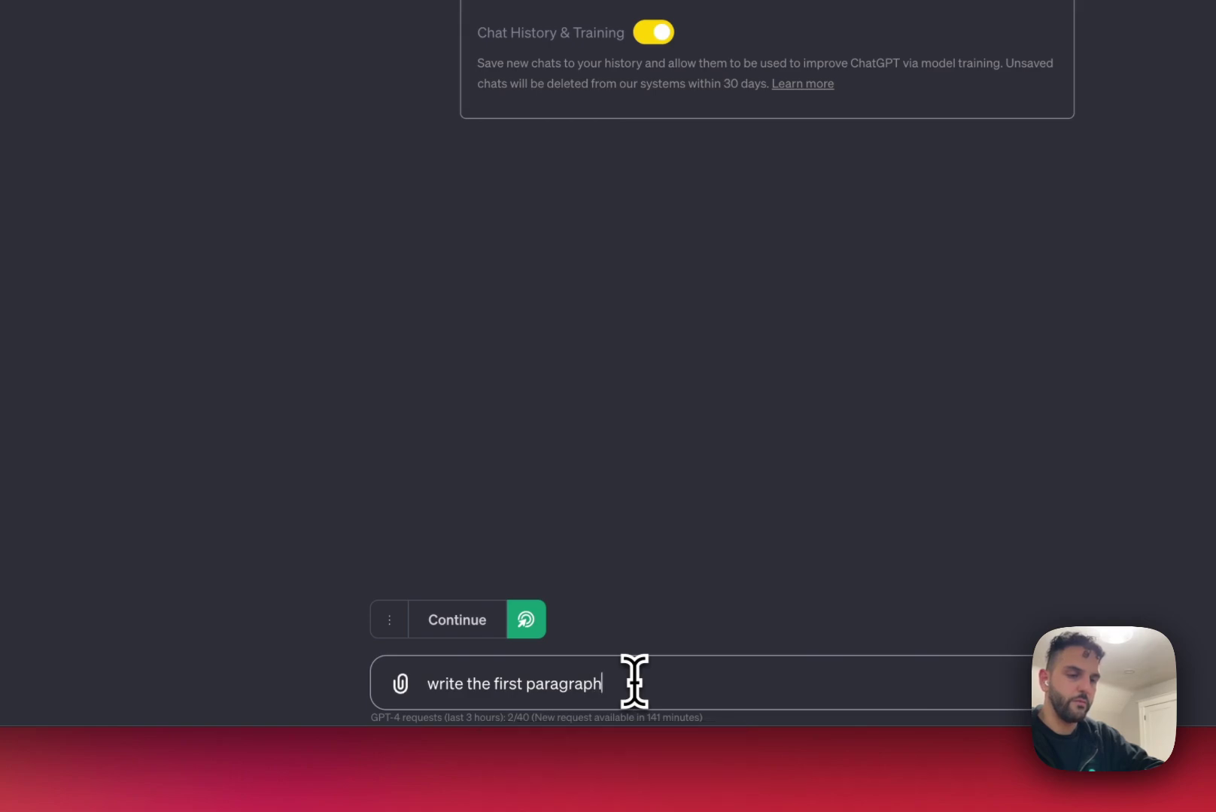
pyautogui.write(' of a blog about ')
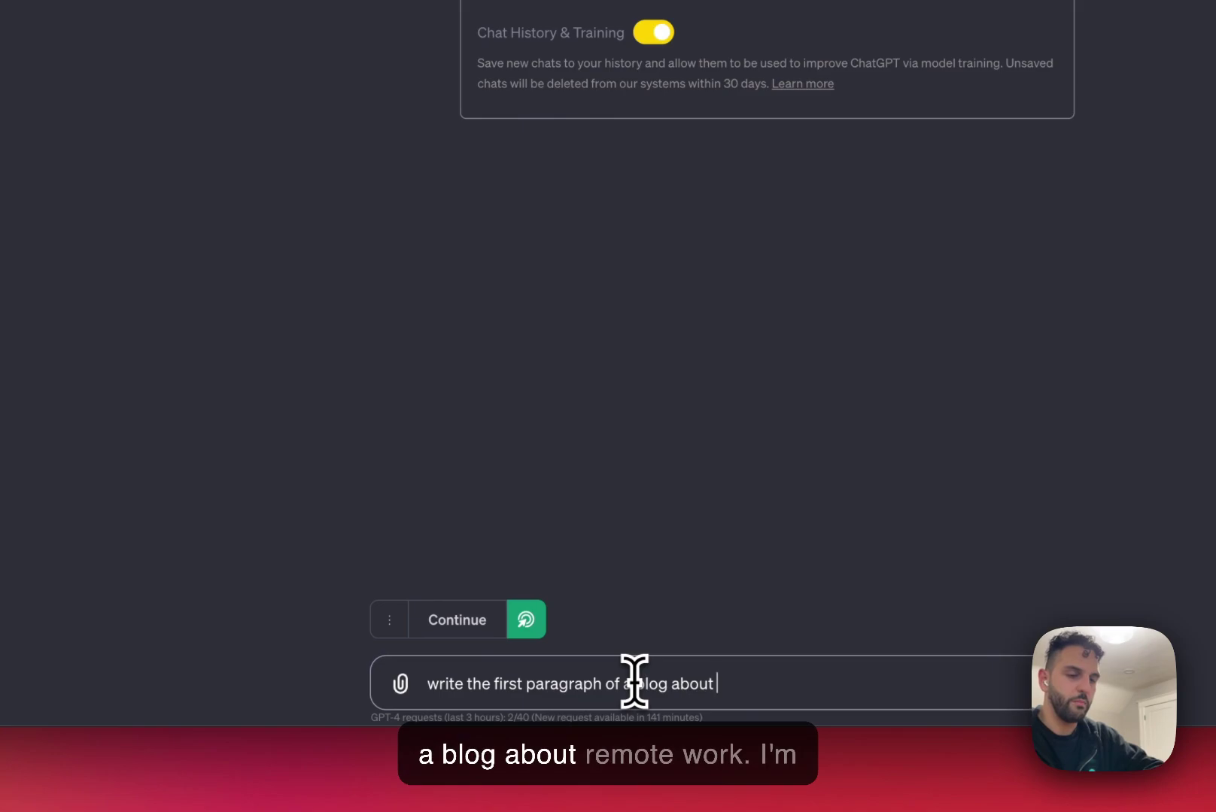
pyautogui.write('remote work')
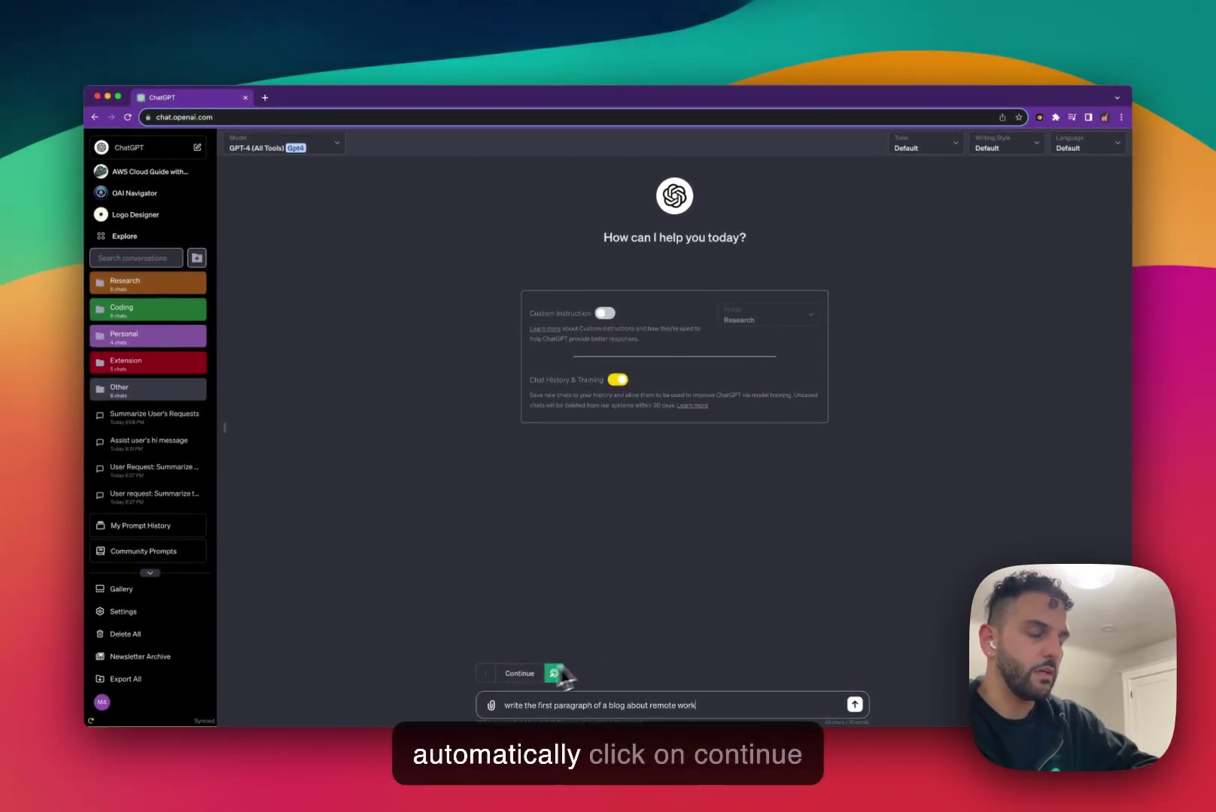
# Send the remote-work blog paragraph request and let auto-continue extend the reply.
pyautogui.press('Return')
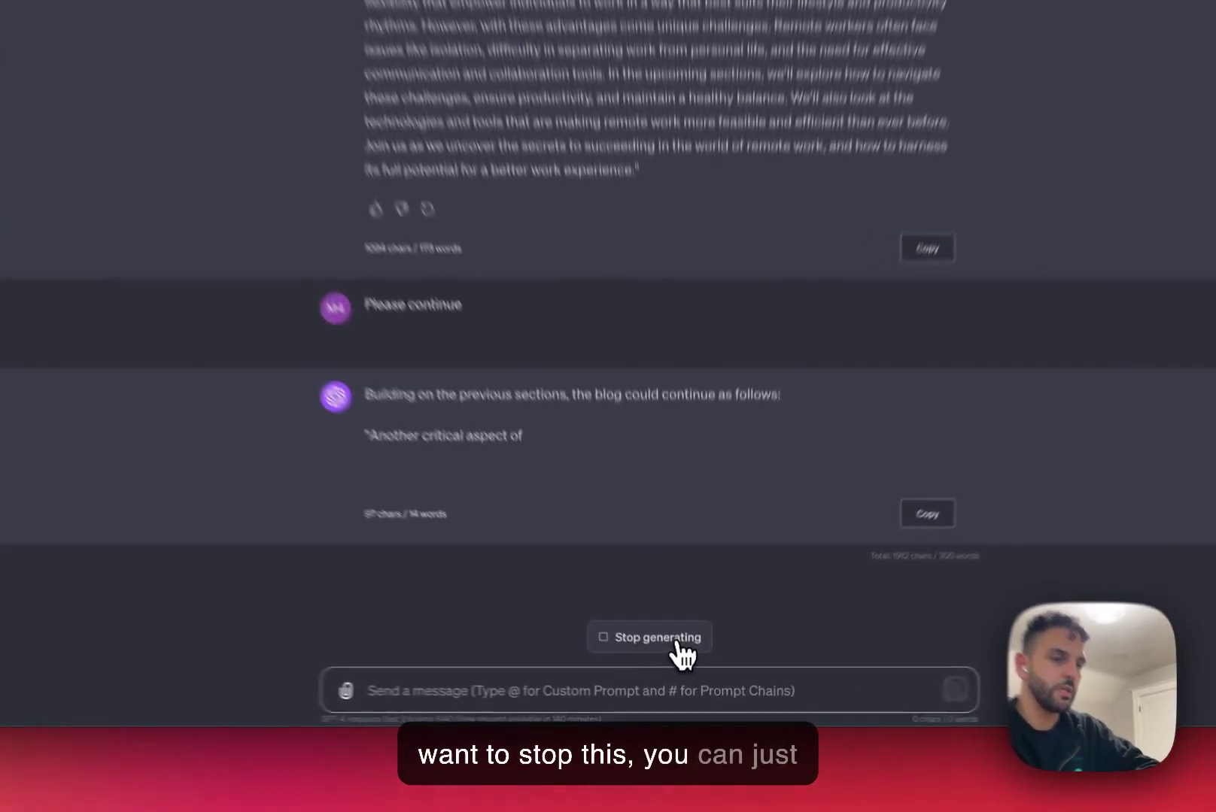
# Stop generating the blog during its third auto-continued section.
pyautogui.click(676, 644)
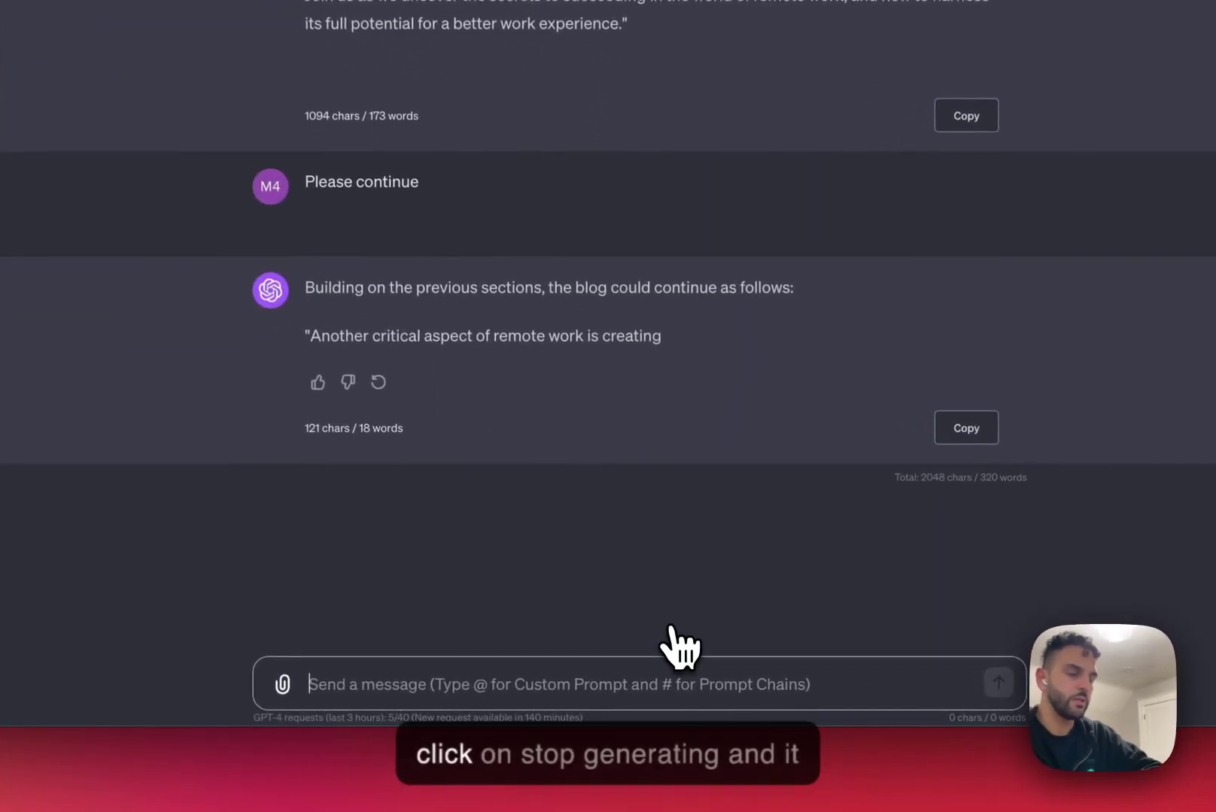